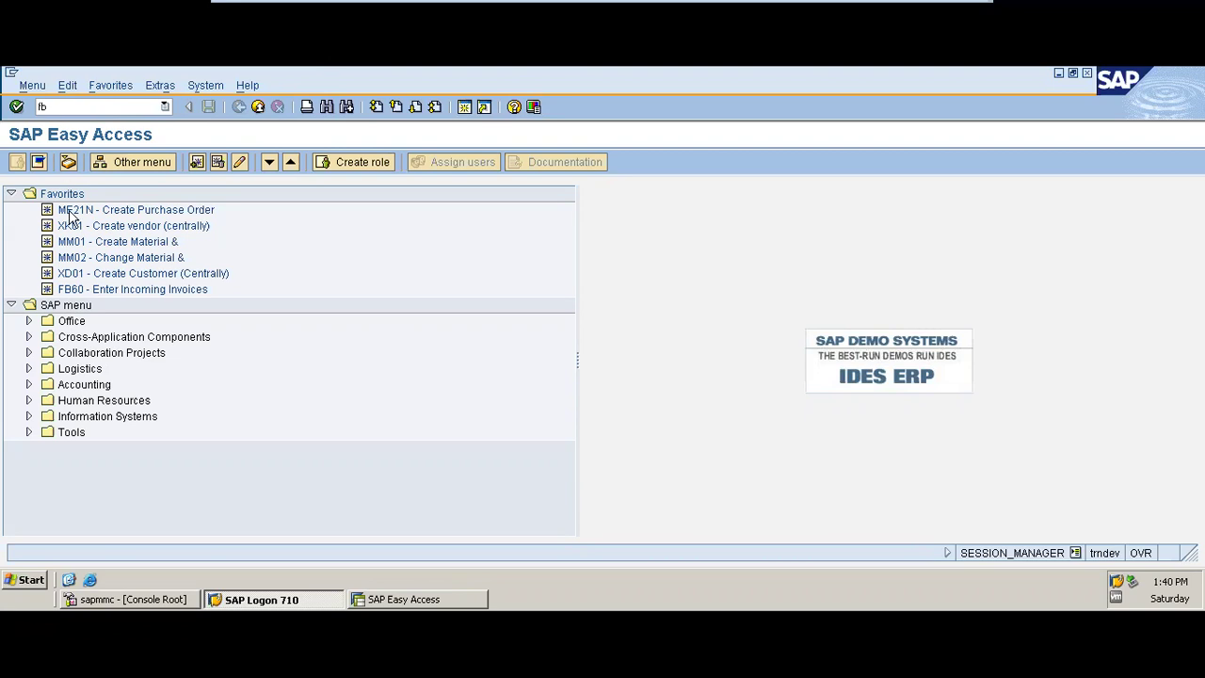
Step: Try to insert transaction FB60 into the favorites list
left_click(111, 292)
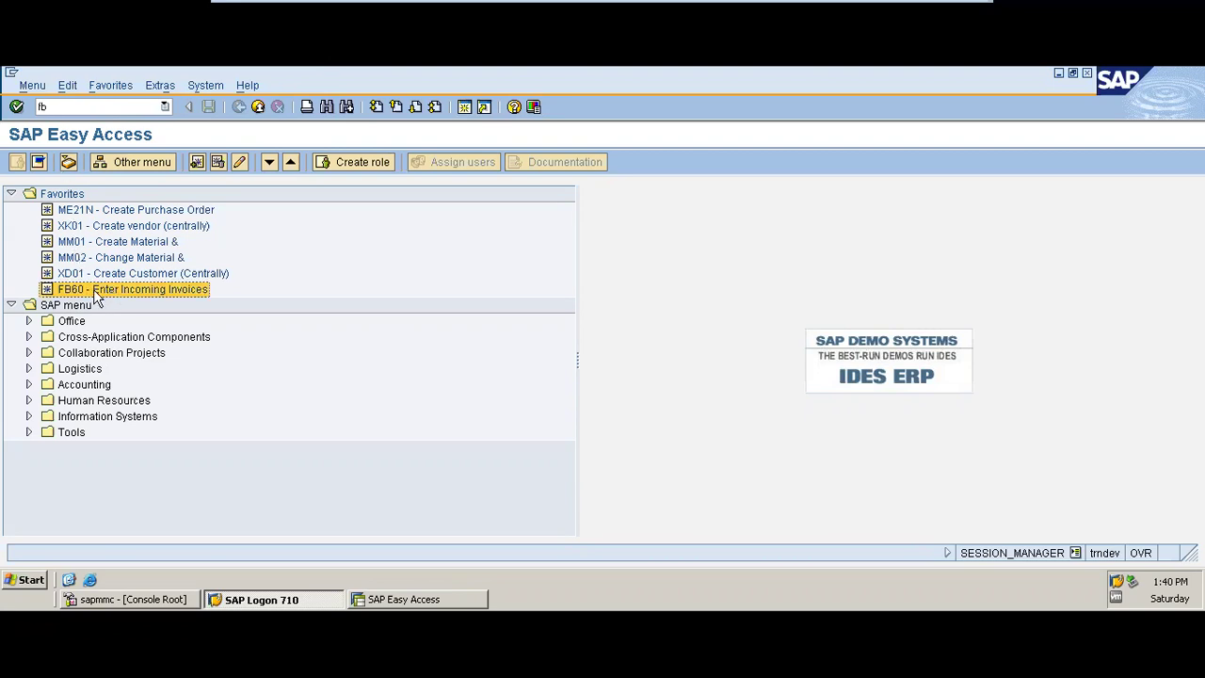
left_click(111, 85)
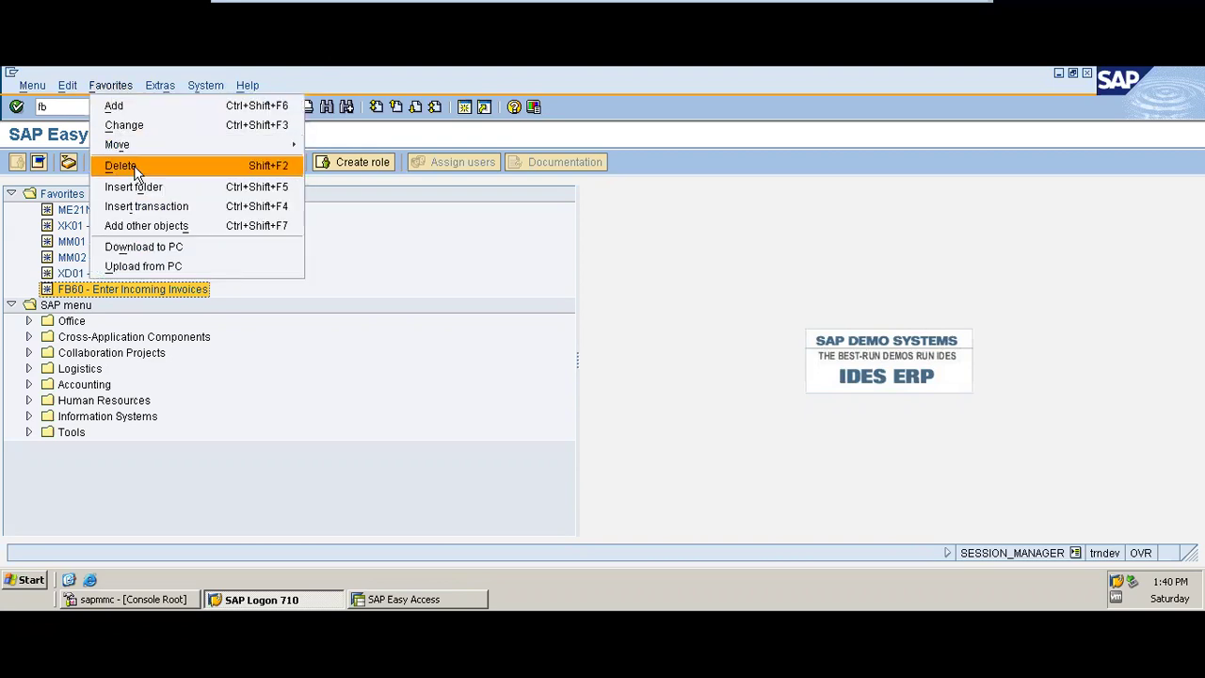
left_click(147, 206)
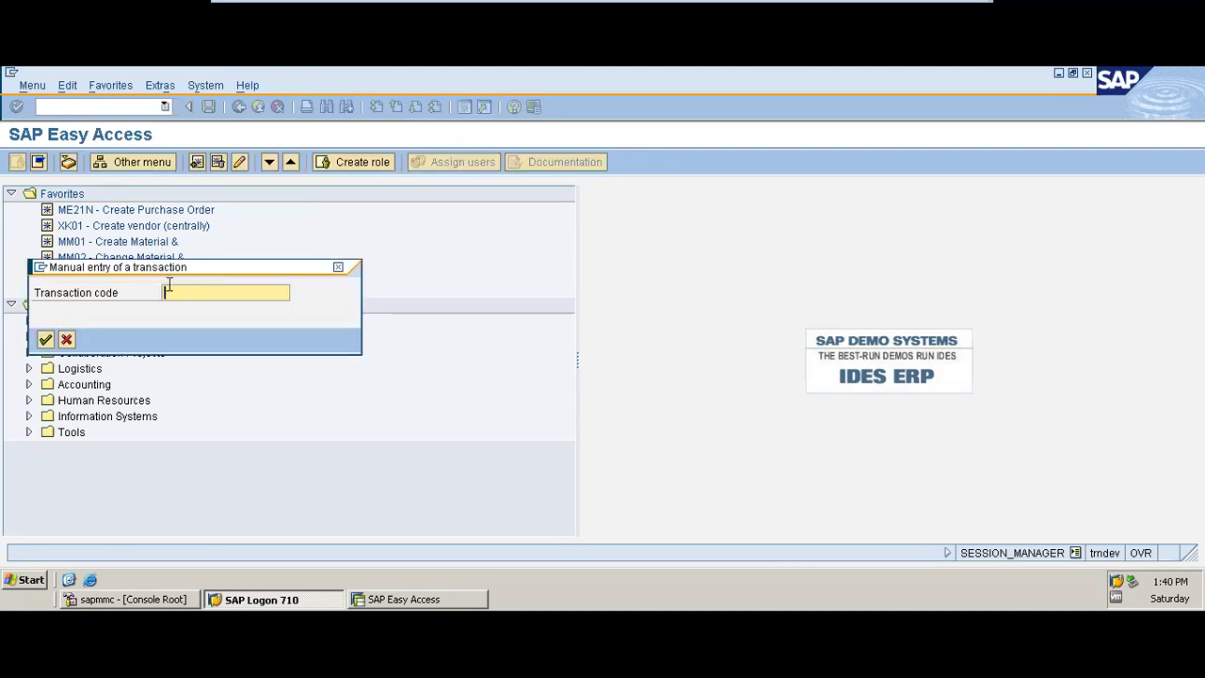
type("fb60")
key("Return")
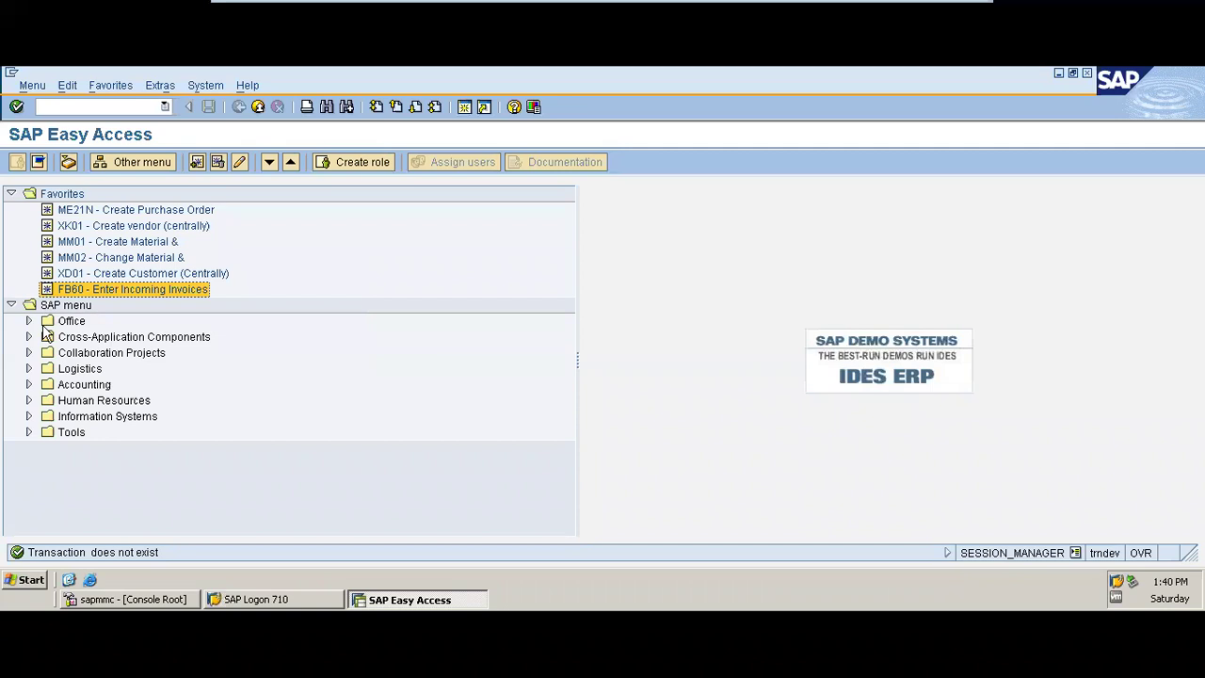
Step: Open the FB60 - Invoice transaction from Accounting, Financial Accounting, Accounts Payable, Document Entry in the SAP menu tree
left_click(29, 384)
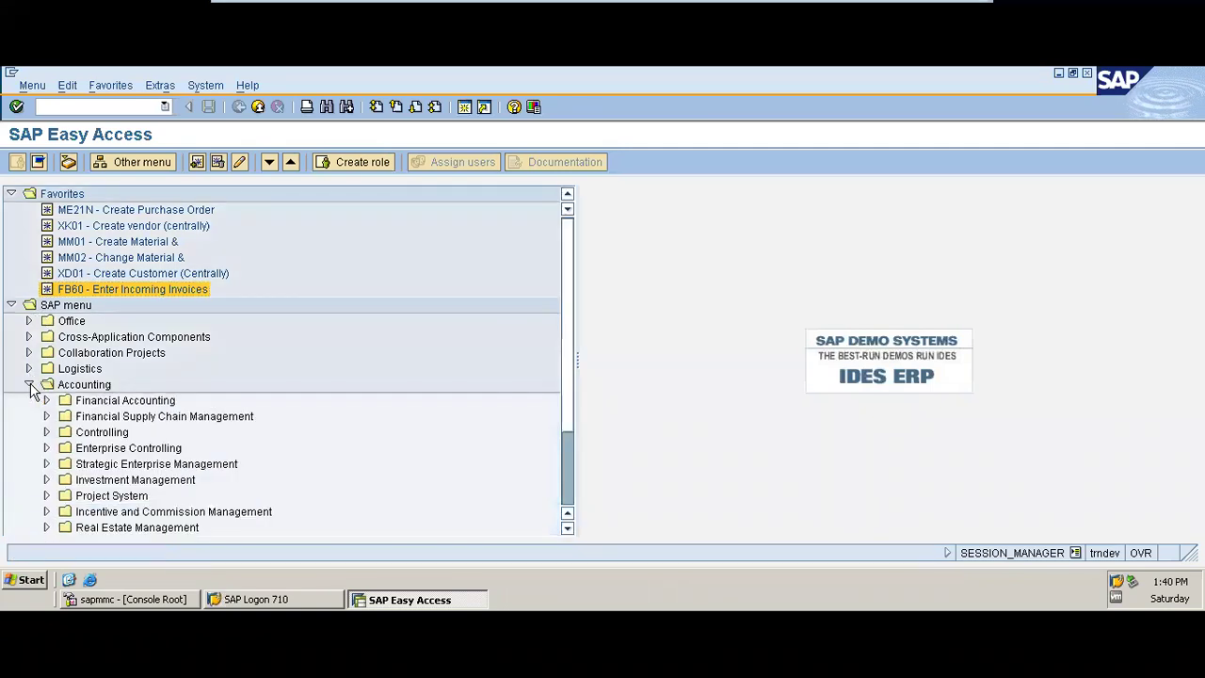
left_click(46, 401)
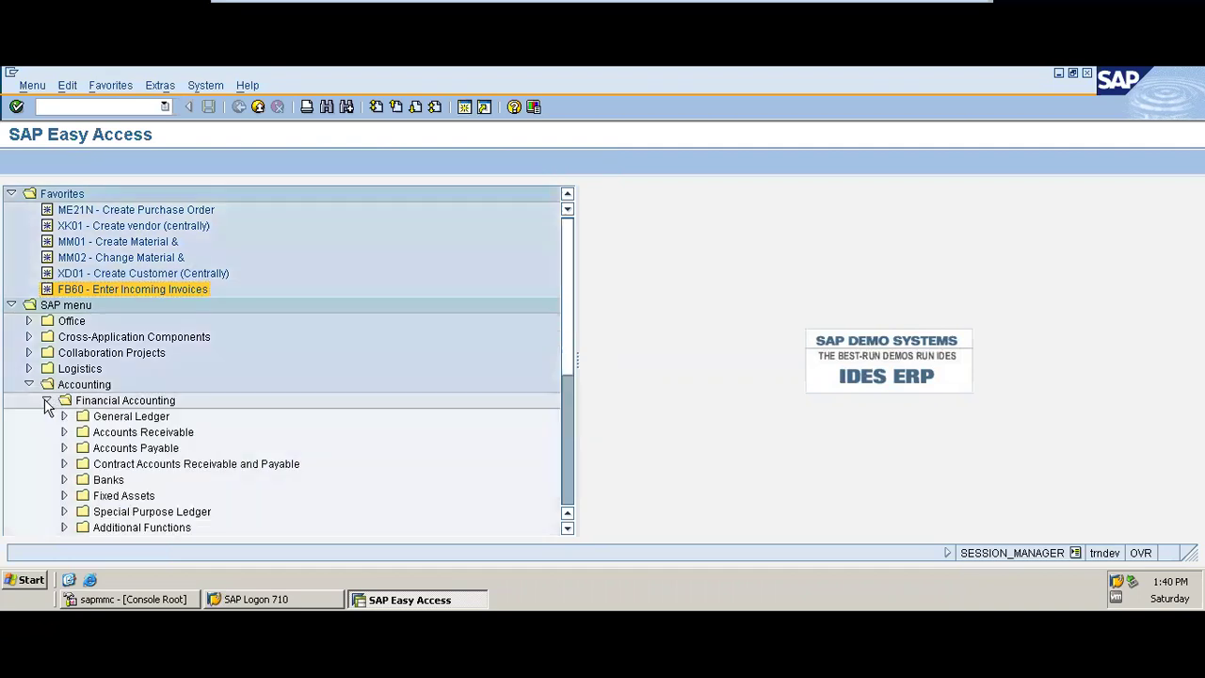
left_click(64, 448)
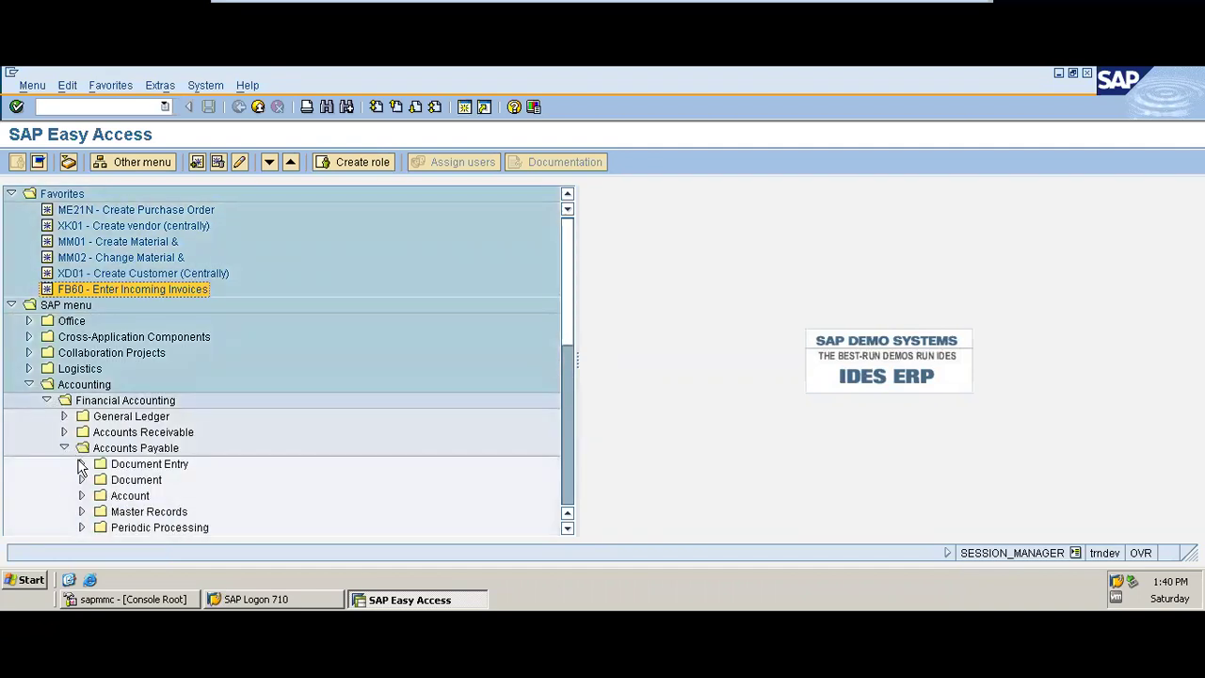
left_click(83, 464)
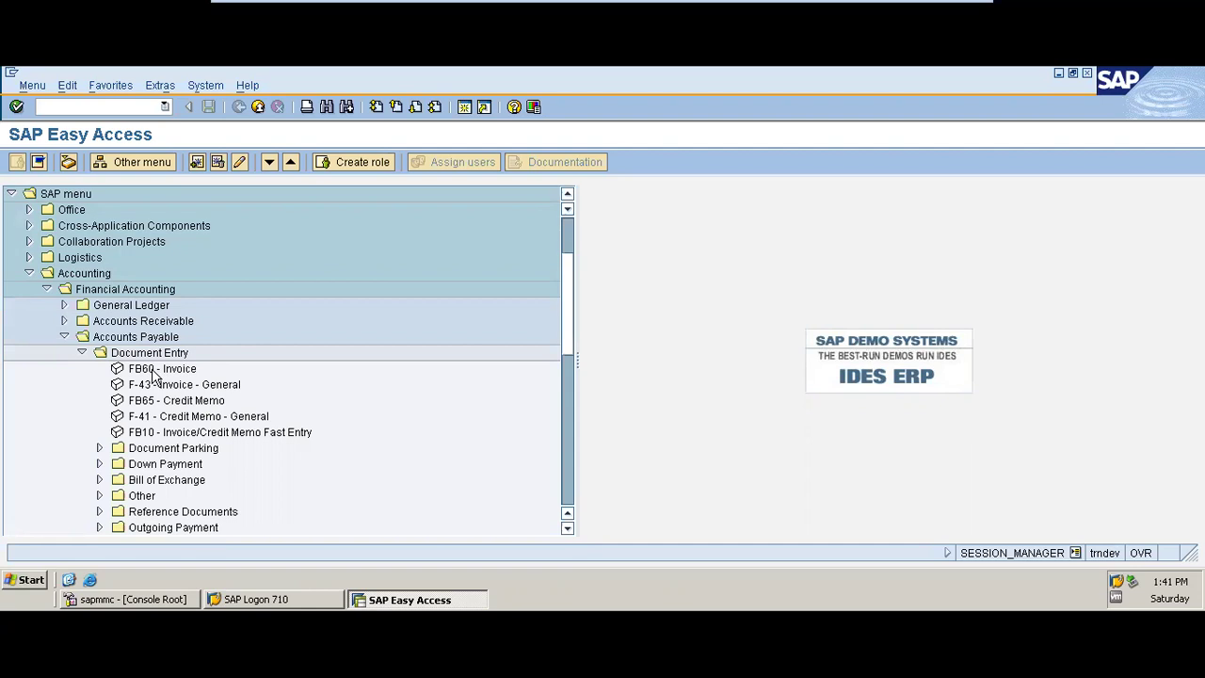
double_click(162, 370)
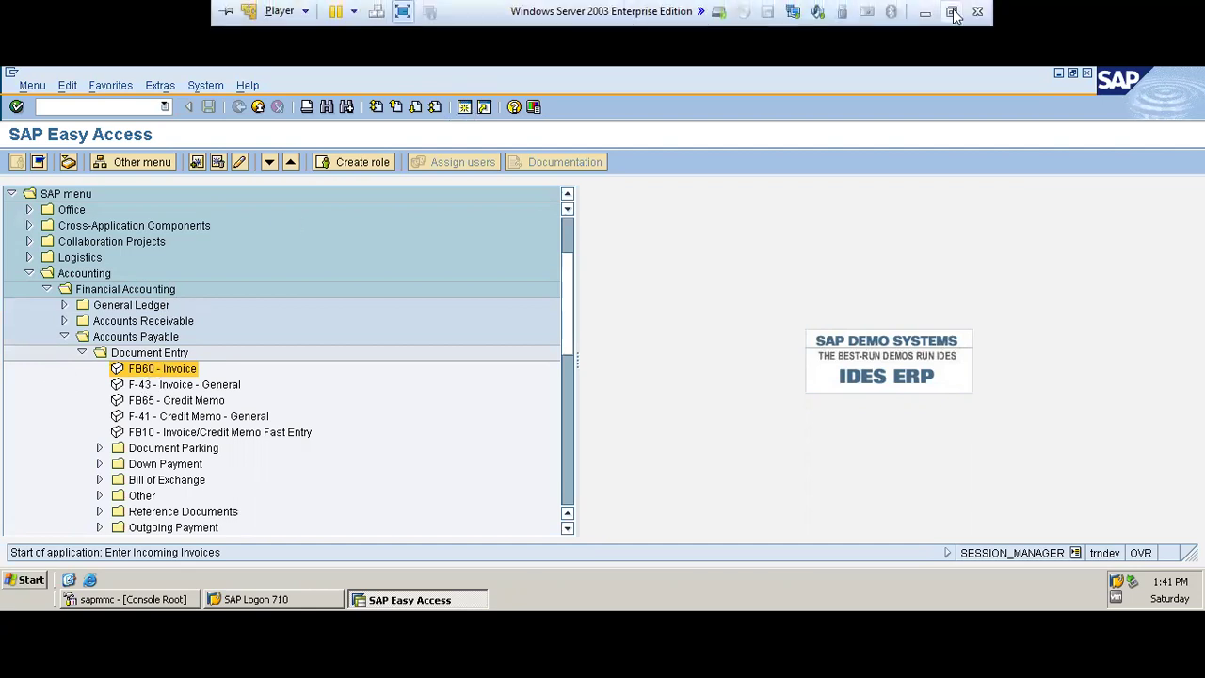
left_click(927, 12)
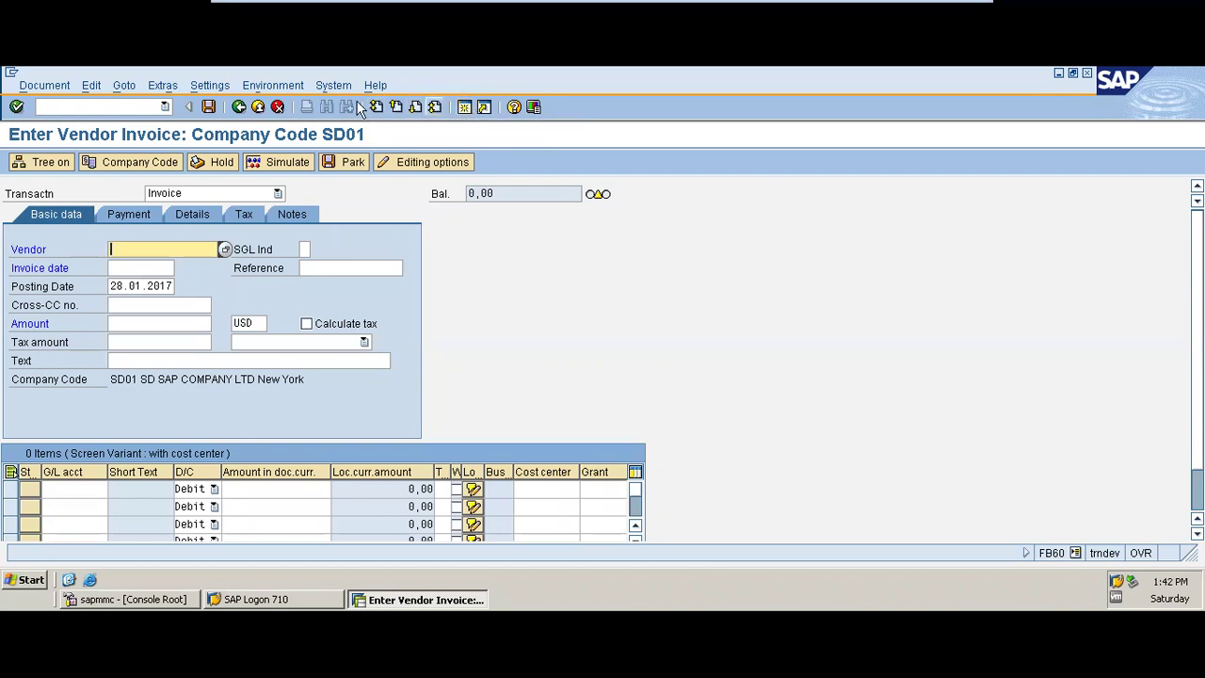
Step: Create a new session and expand its Accounting tree down to the Accounts Payable Document Entry transactions
left_click(465, 109)
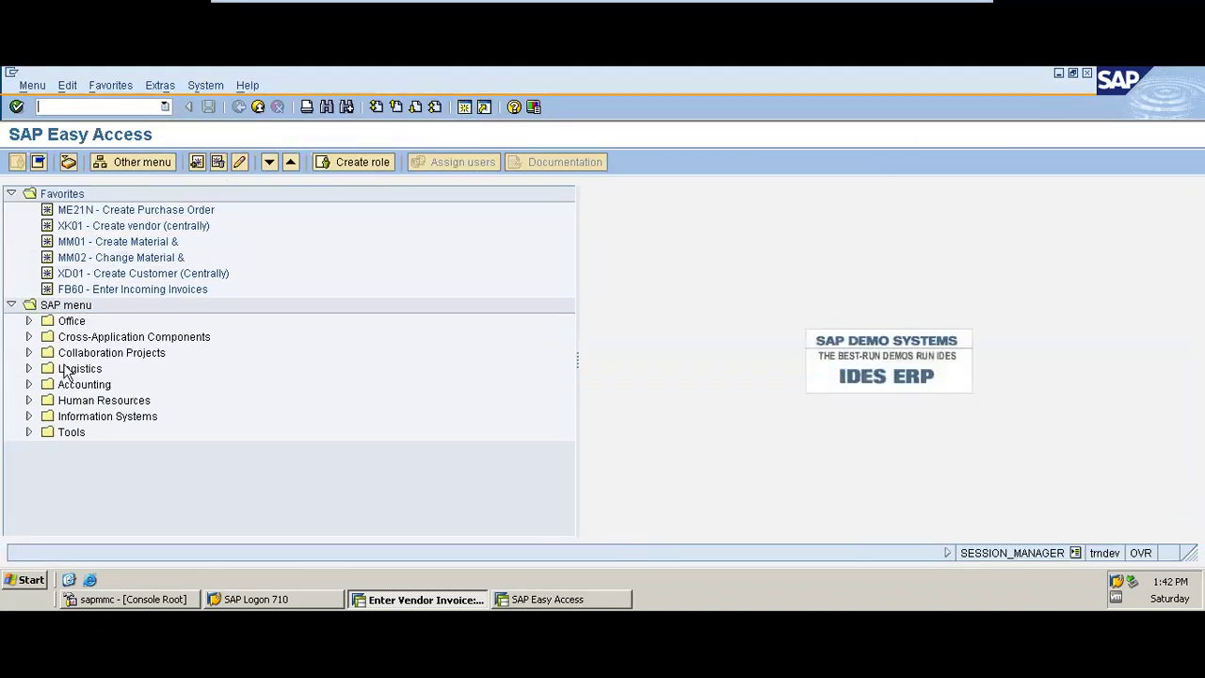
left_click(29, 385)
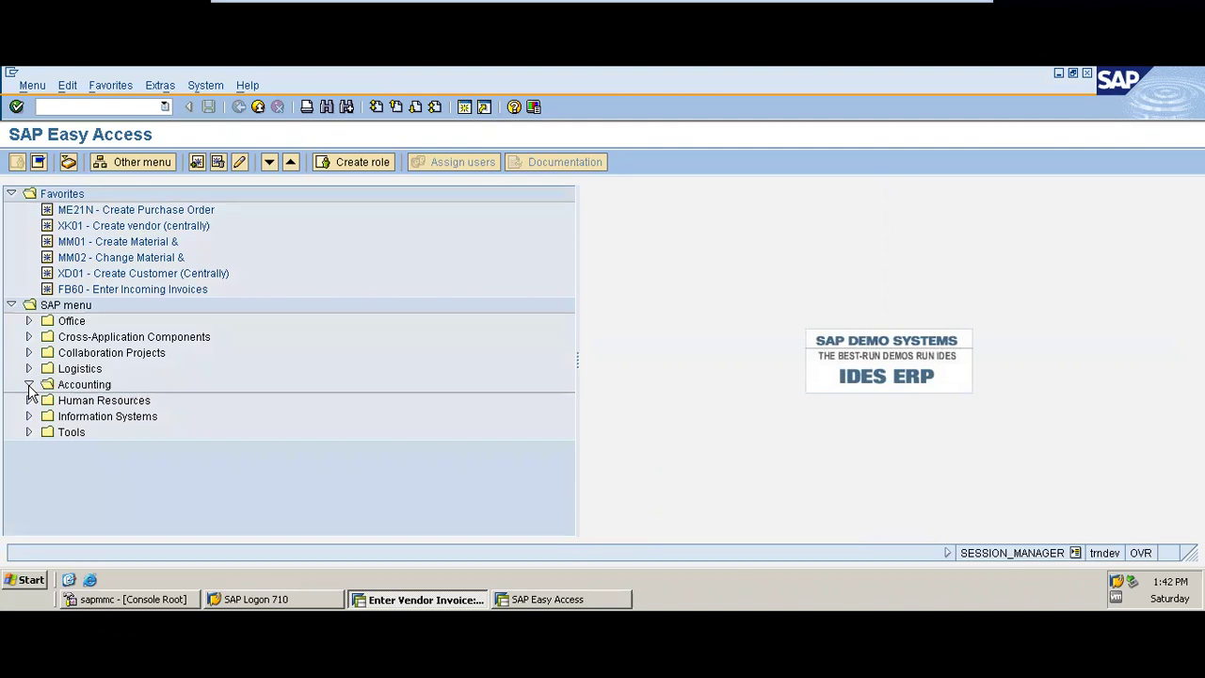
left_click(46, 400)
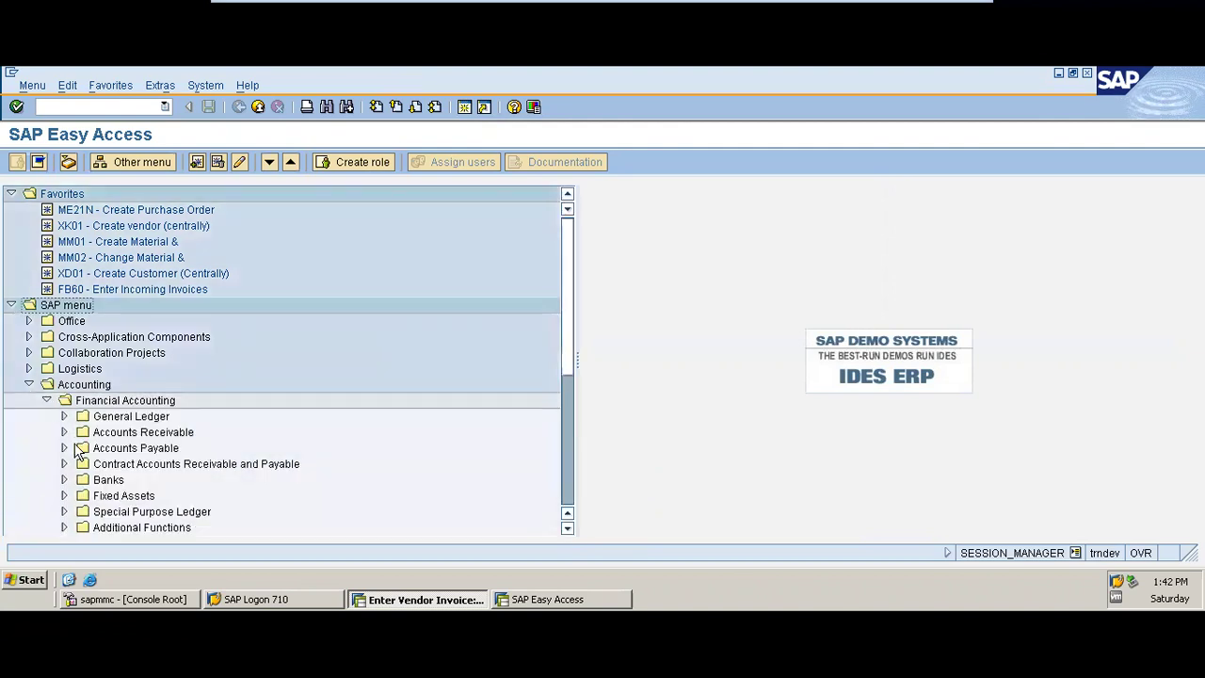
left_click(64, 448)
left_click(82, 464)
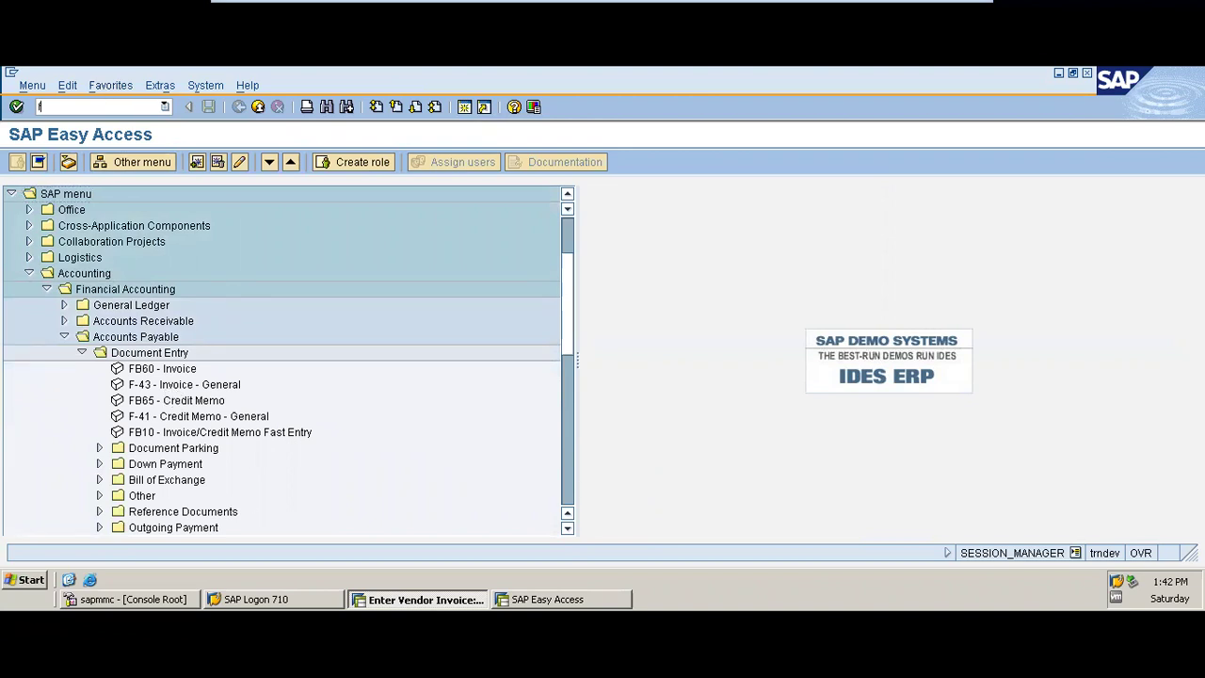
Step: Start transaction F-43 to open the general vendor invoice header data in the new session
left_click(106, 107)
type("f-43")
key("Return")
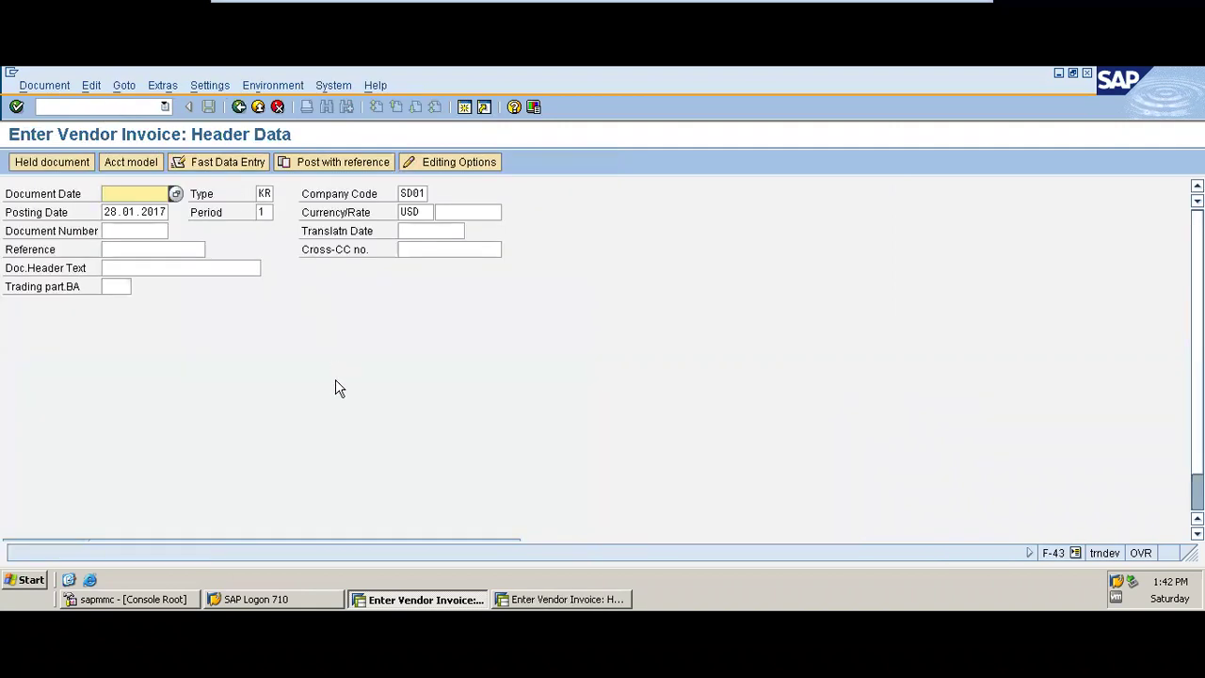
Step: Compare the FB60 and F-43 invoice entry screens, including the first line item's posting key and account fields in F-43
left_click(568, 599)
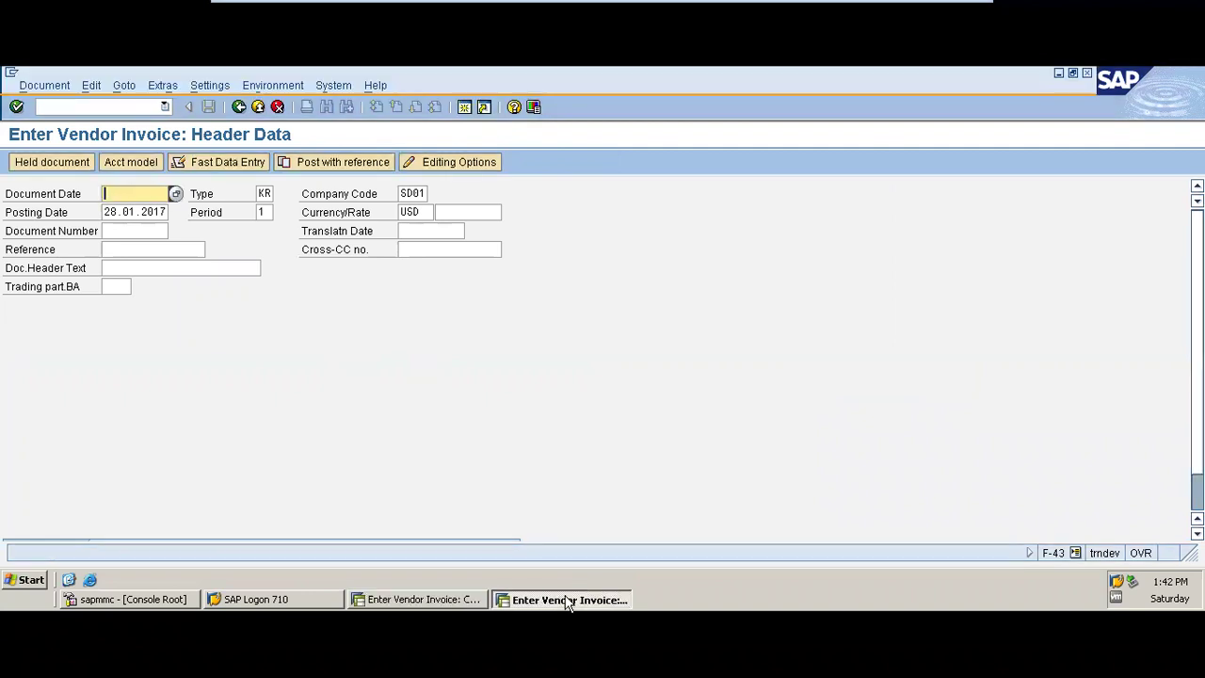
left_click(425, 603)
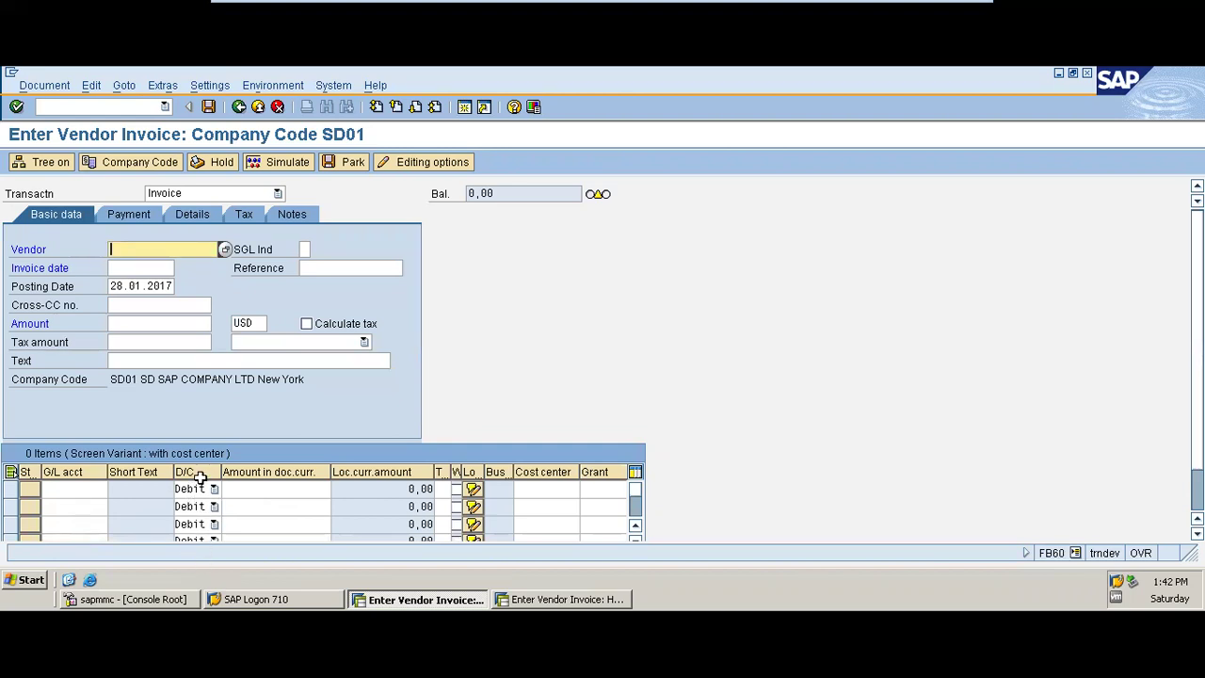
left_click(556, 605)
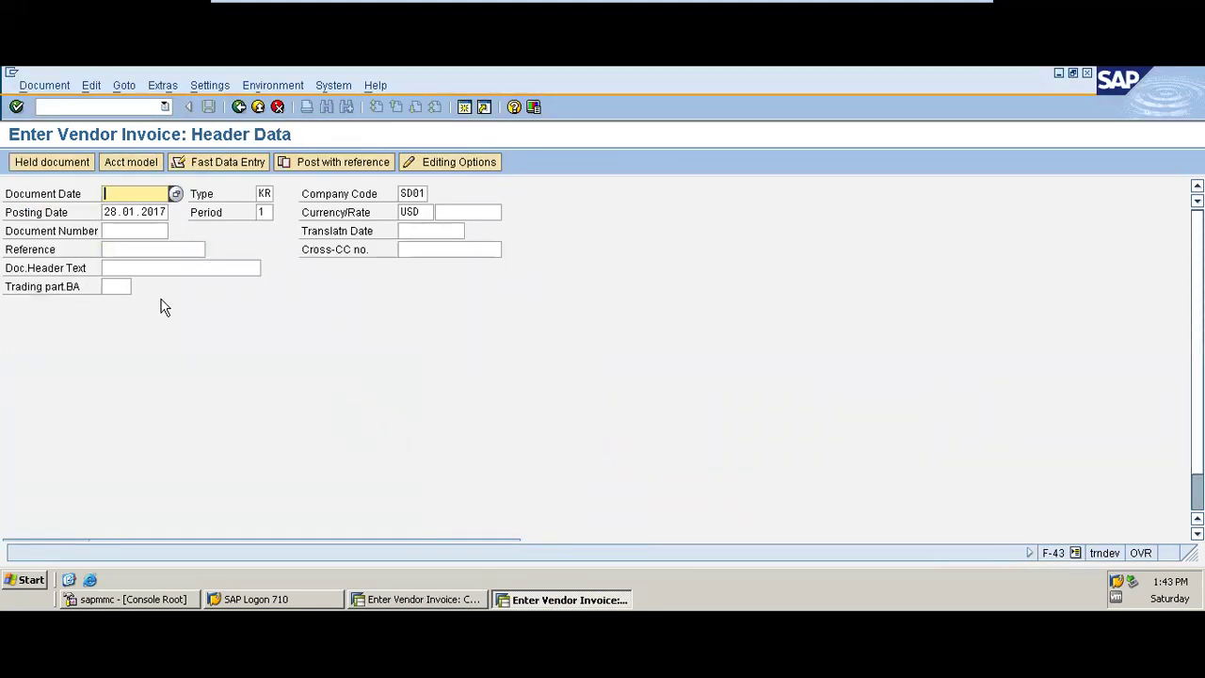
left_click(1197, 493)
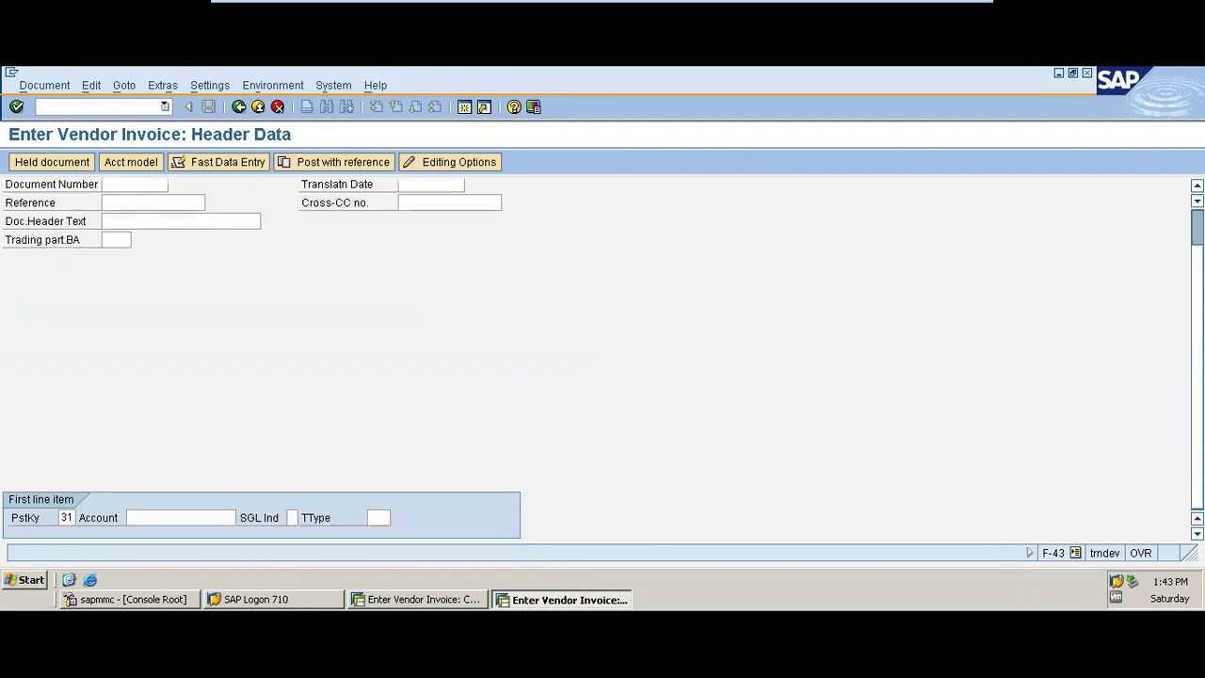
left_click(199, 519)
left_click(200, 514)
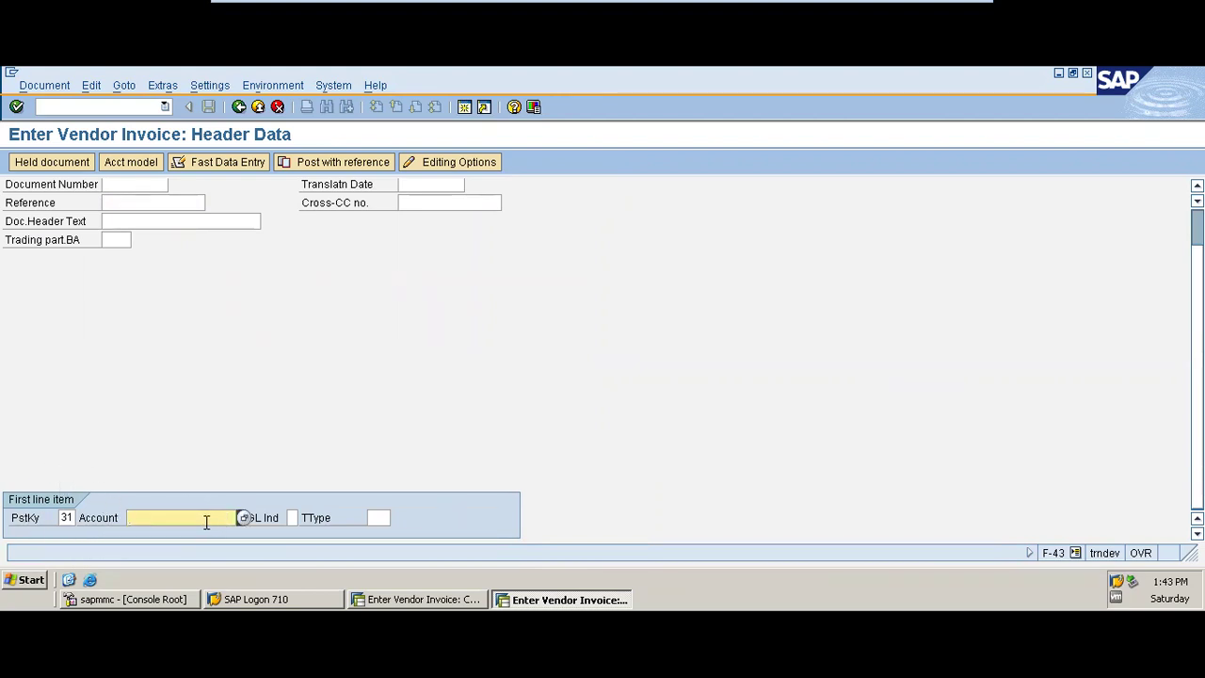
Step: Return to the FB60 invoice, fill in the vendor number from the previously used entries and set the invoice date to 08.08.2021
left_click(414, 599)
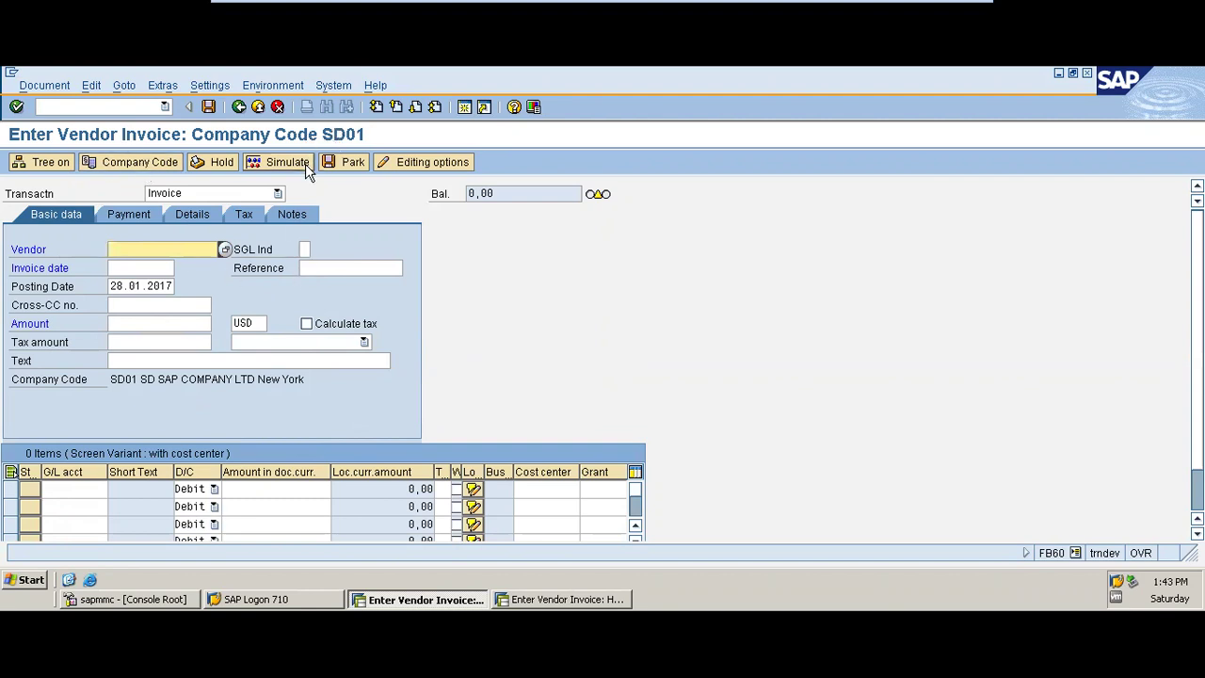
left_click(139, 162)
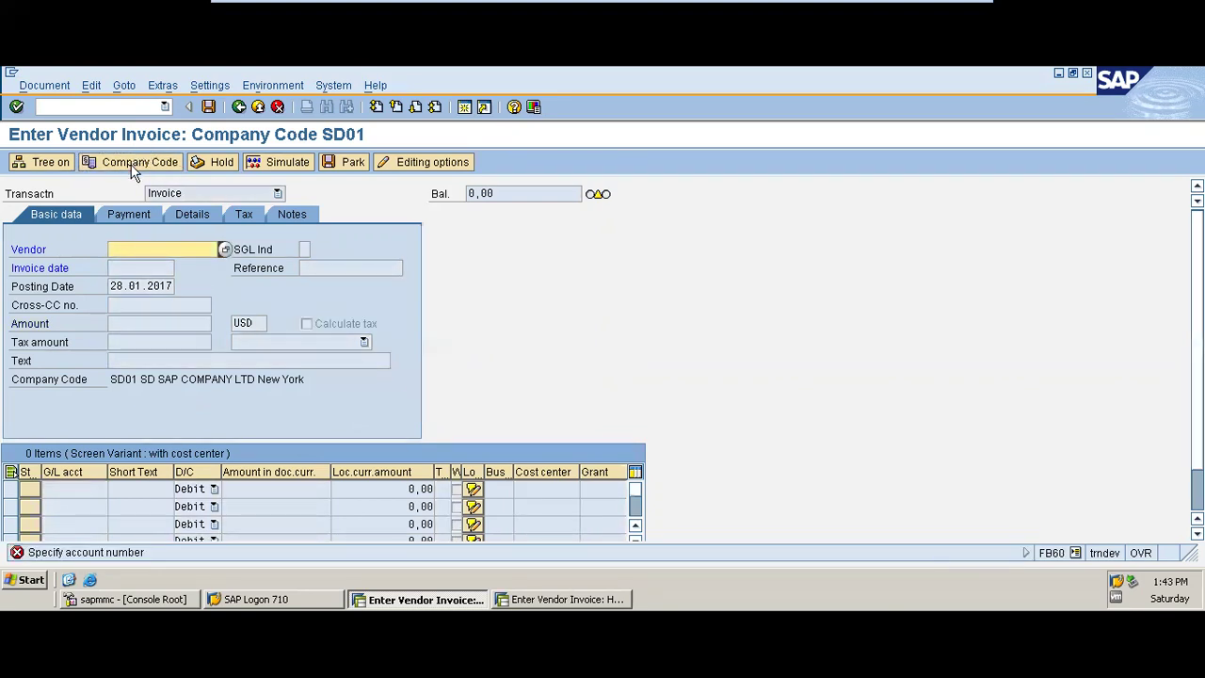
key("BackSpace")
left_click(169, 266)
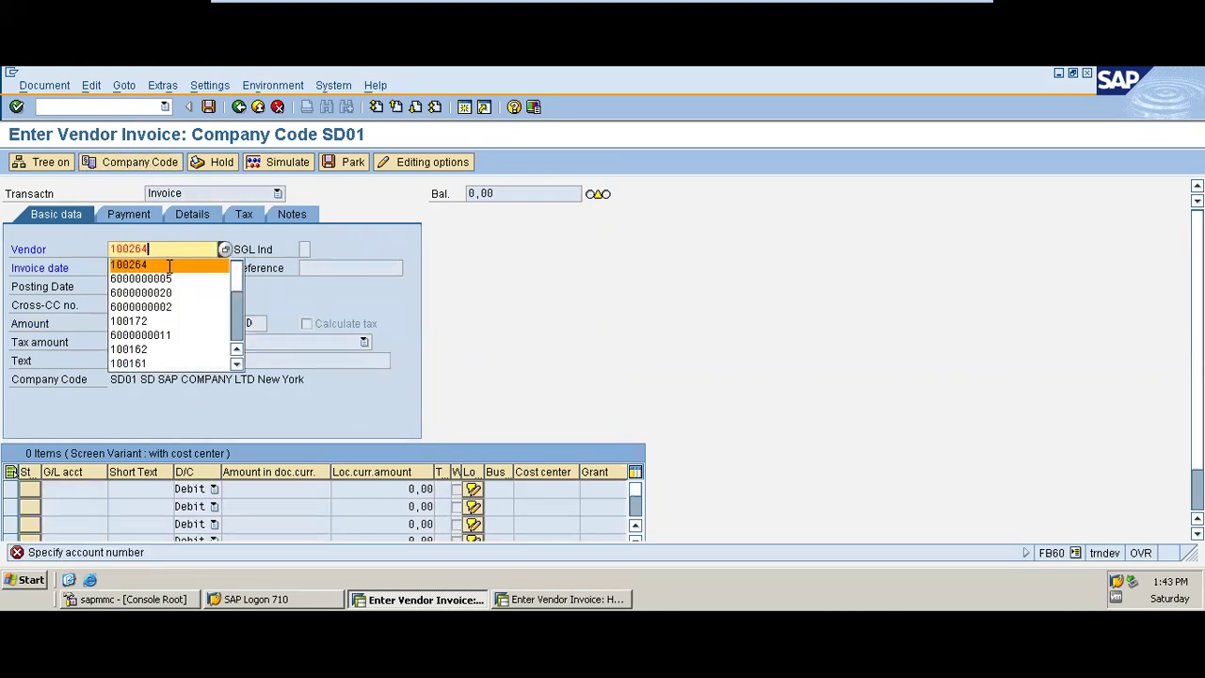
key("Return")
key("BackSpace")
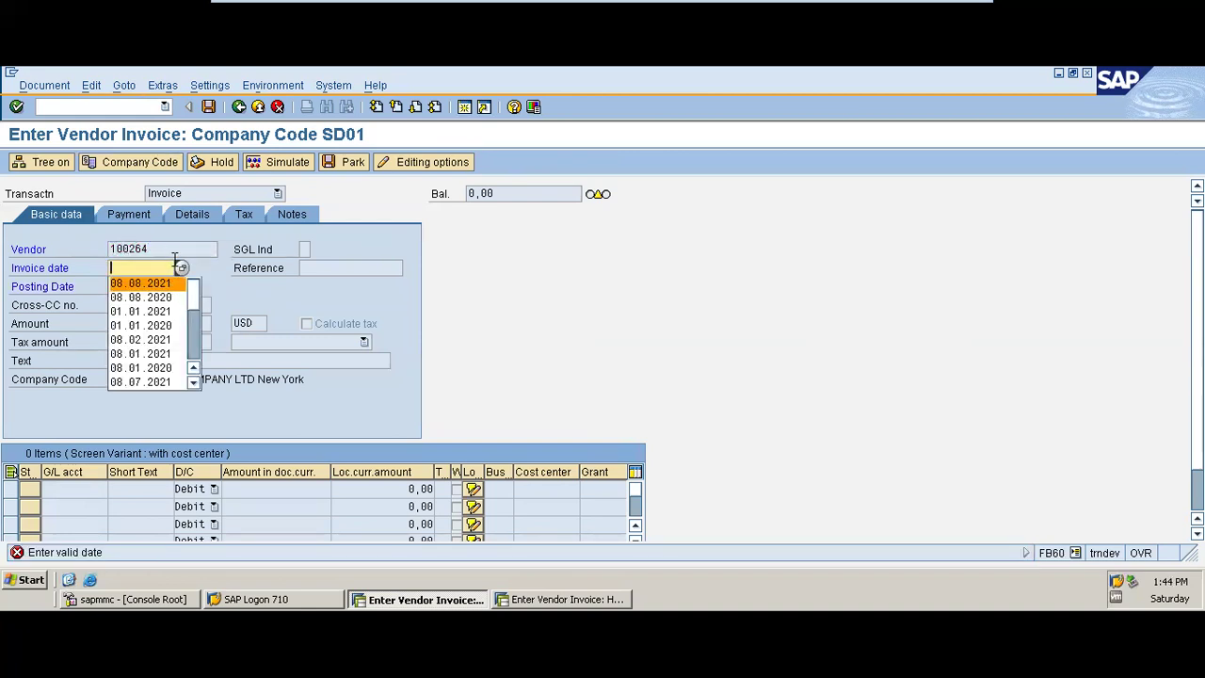
key("Return")
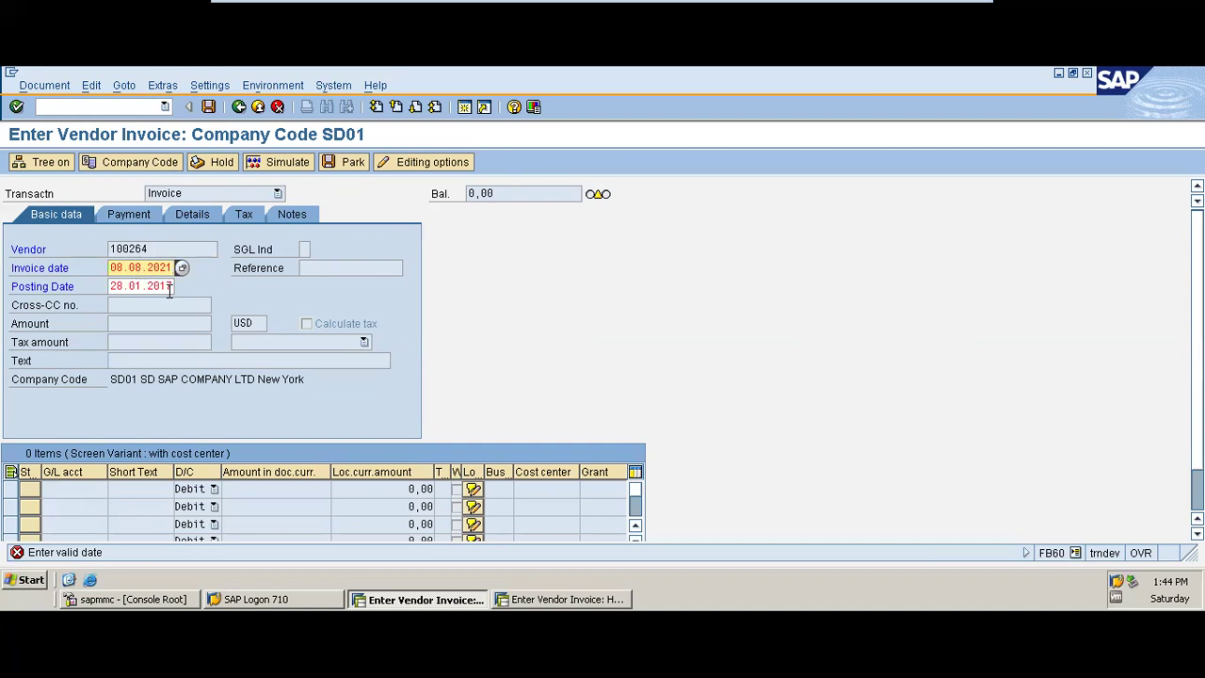
Step: Set the invoice's posting date to 15.08.2021 and accept the posting period adjustment
left_click(174, 286)
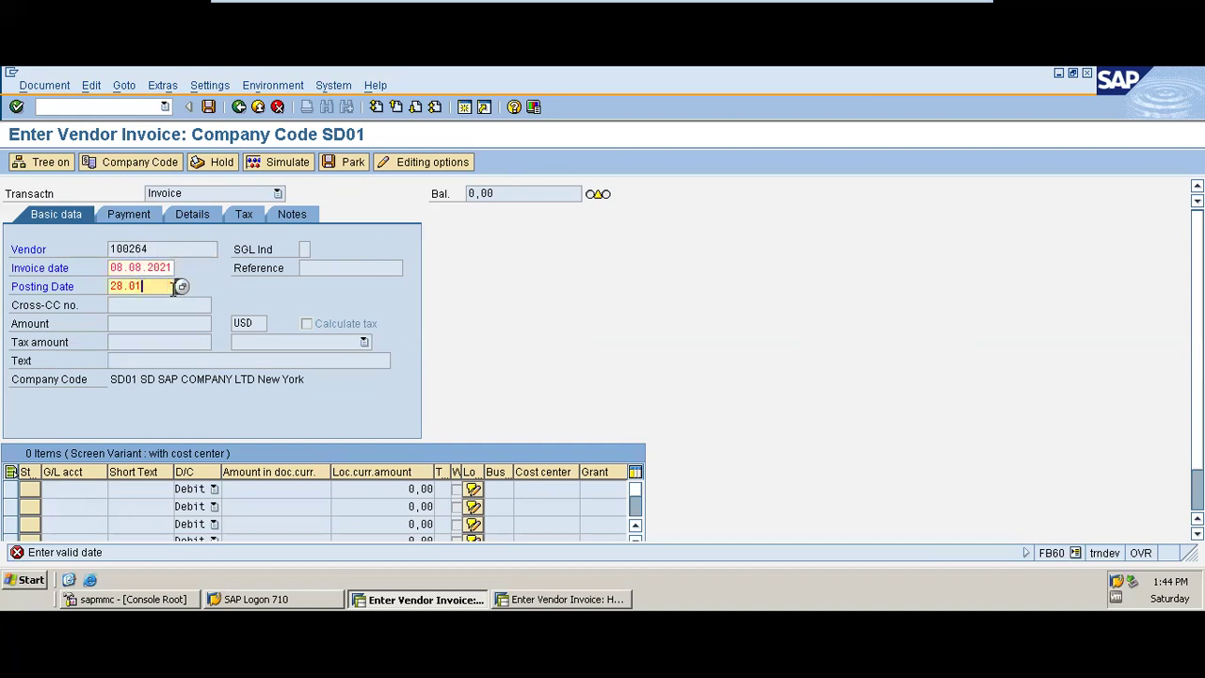
key("BackSpace")
key("BackSpace")
key("BackSpace")
key("BackSpace")
key("BackSpace")
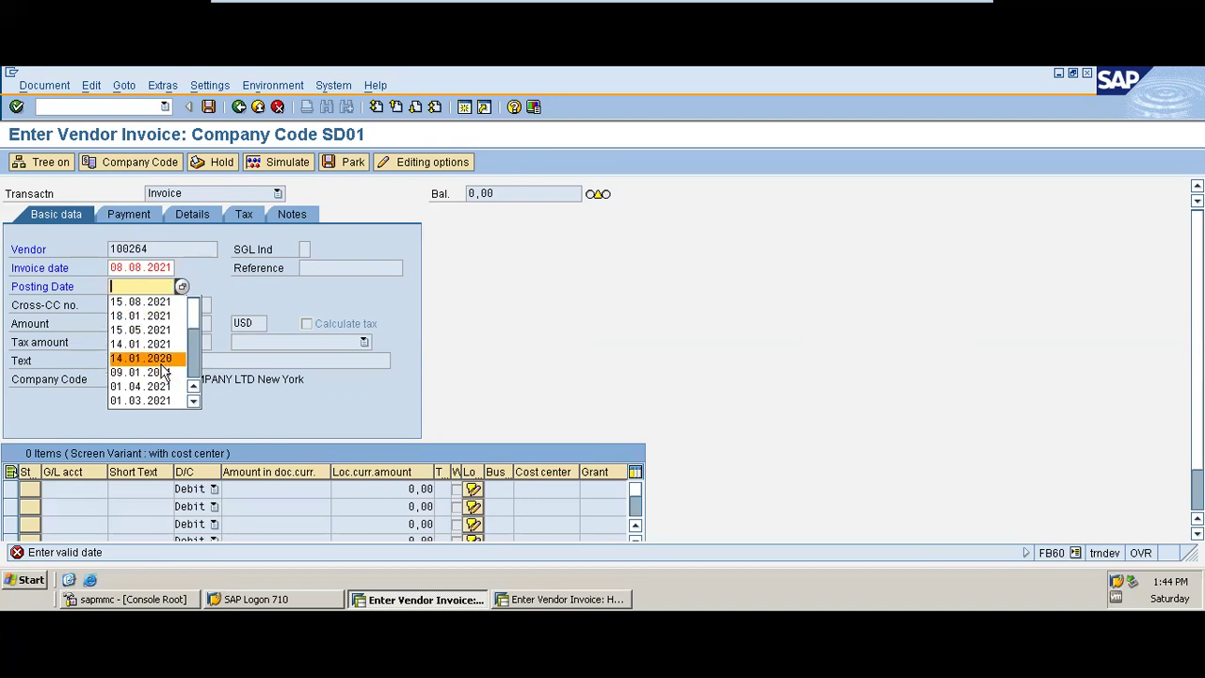
left_click(163, 302)
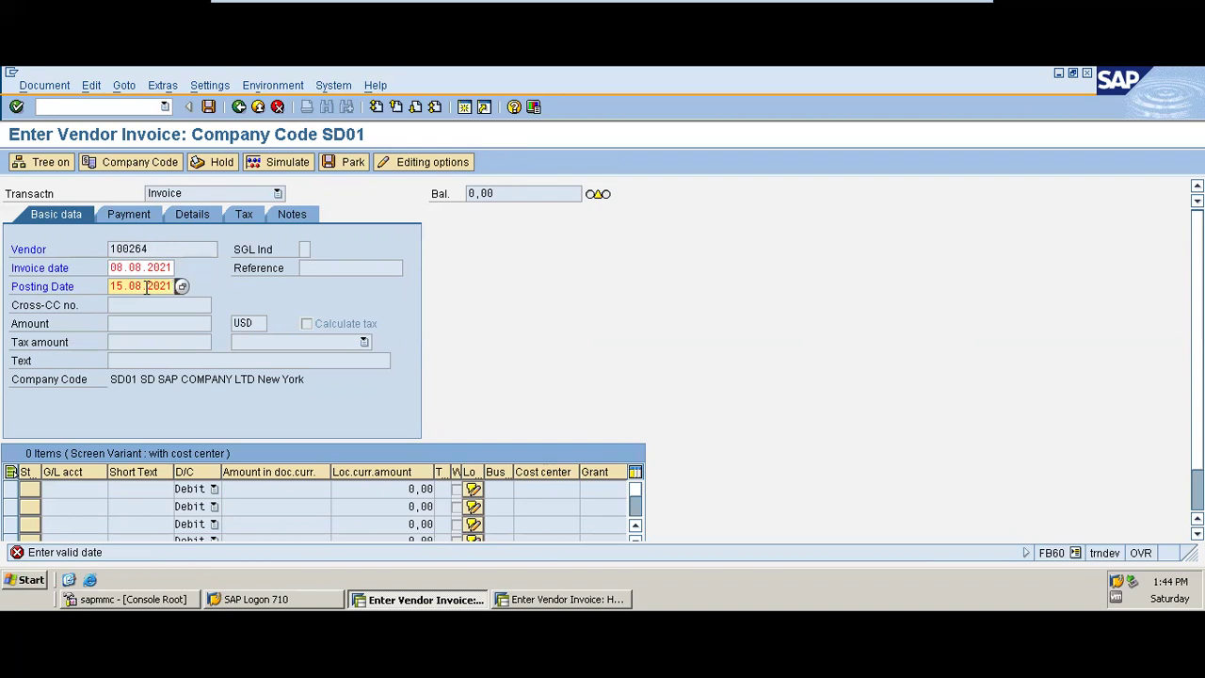
key("Return")
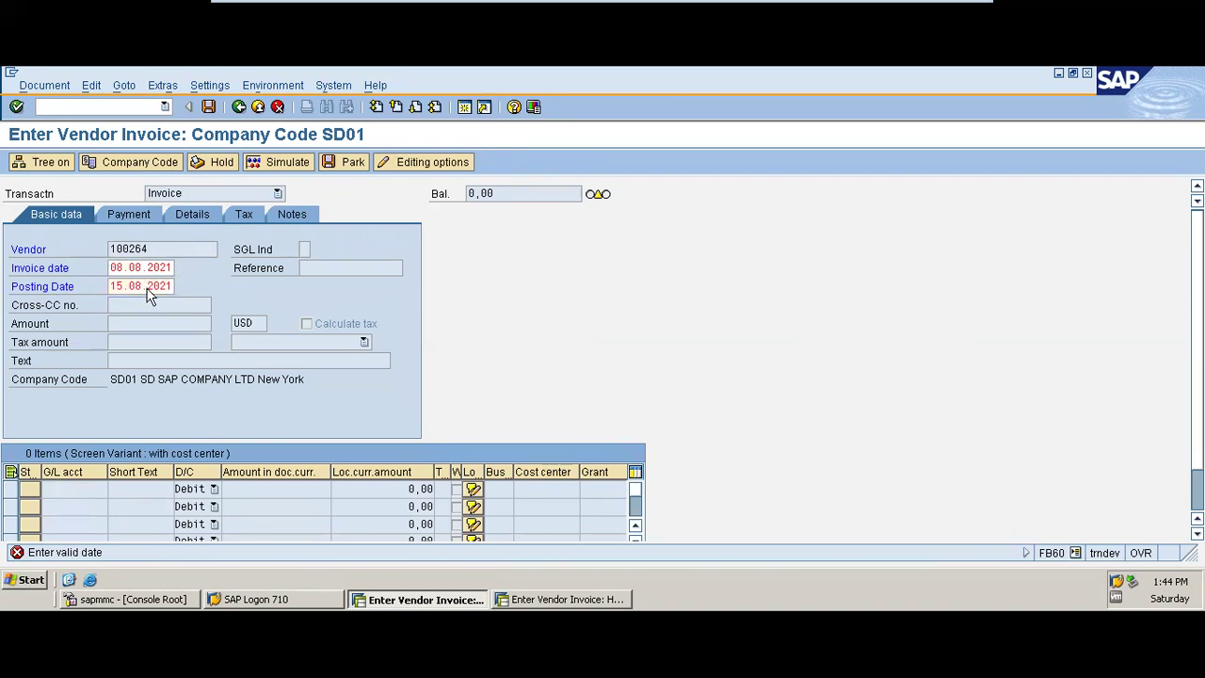
key("Return")
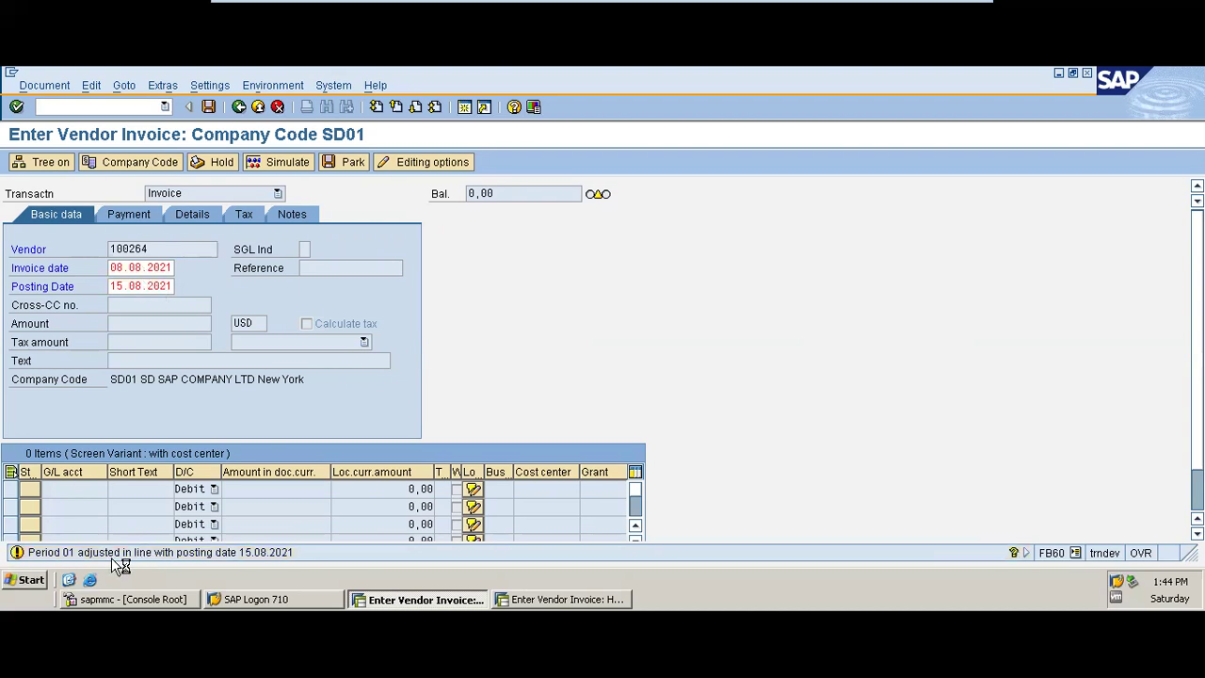
key("Return")
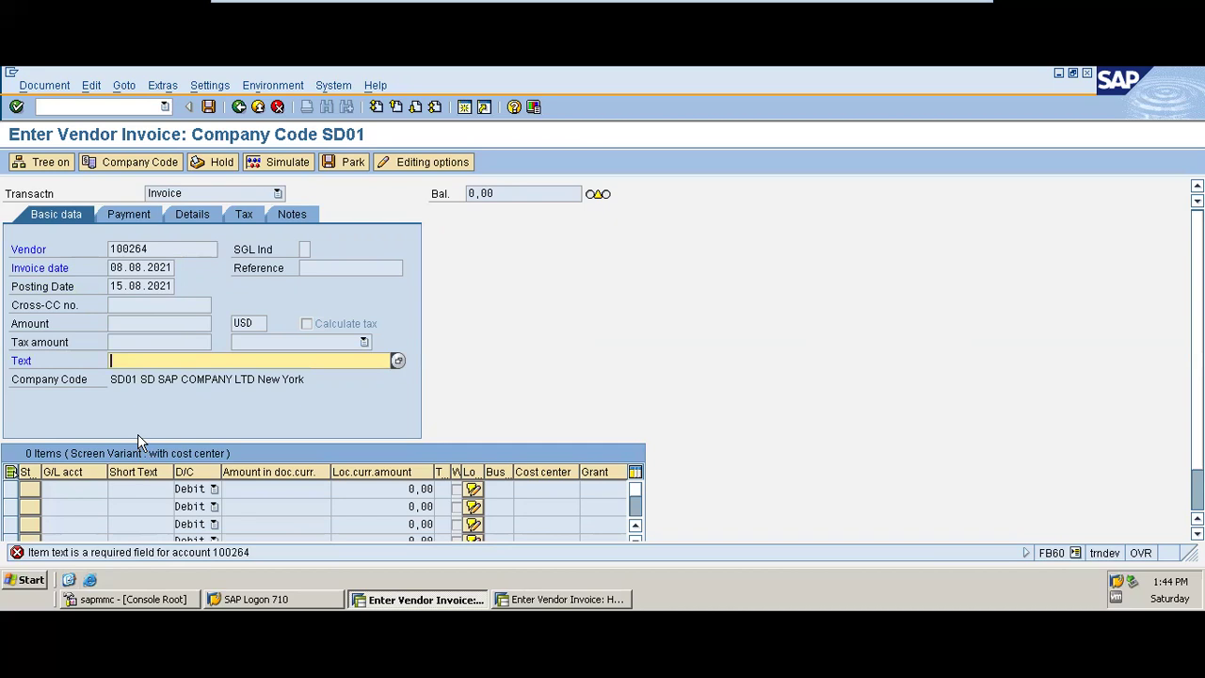
Step: Try "services" as the invoice's item text, then clear it and validate the invoice with the text empty
key("Down")
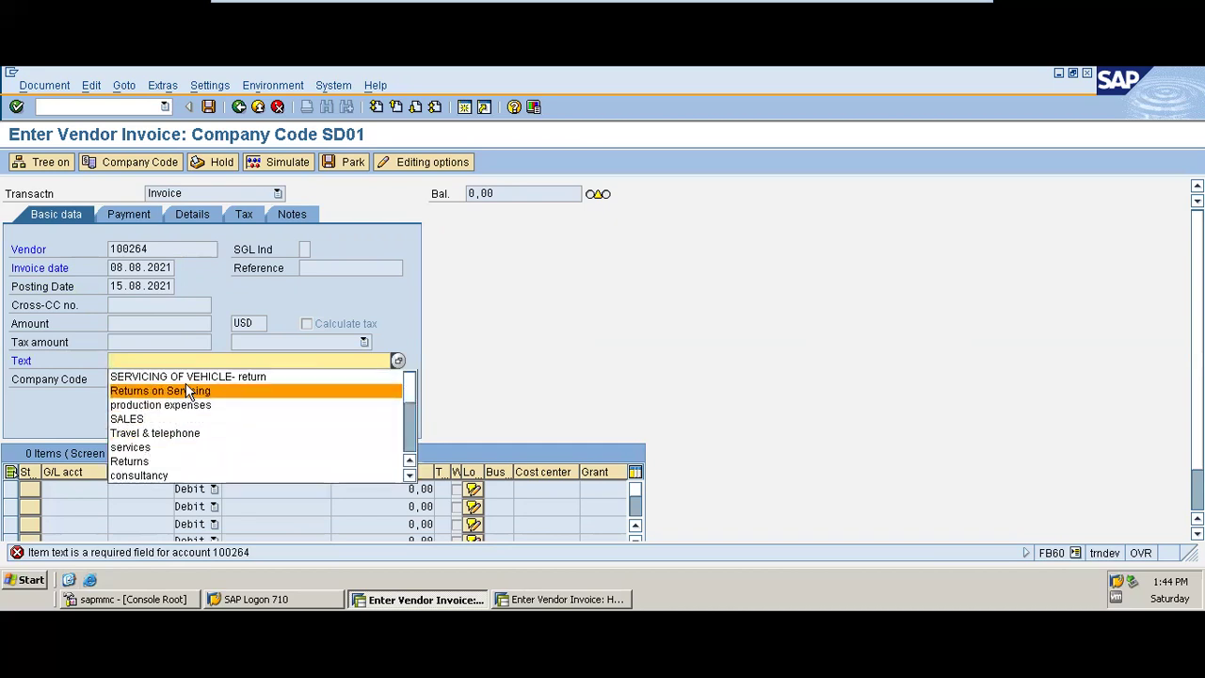
left_click(184, 446)
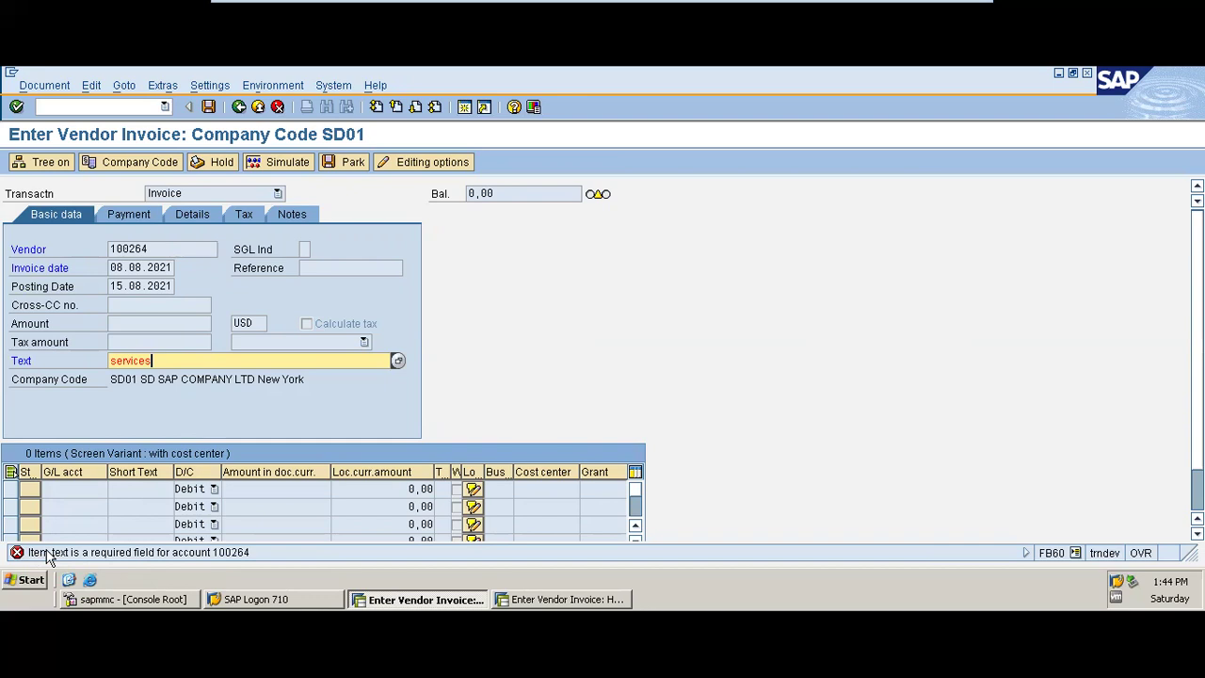
key("BackSpace")
key("BackSpace")
key("BackSpace")
key("BackSpace")
key("BackSpace")
key("BackSpace")
key("BackSpace")
key("BackSpace")
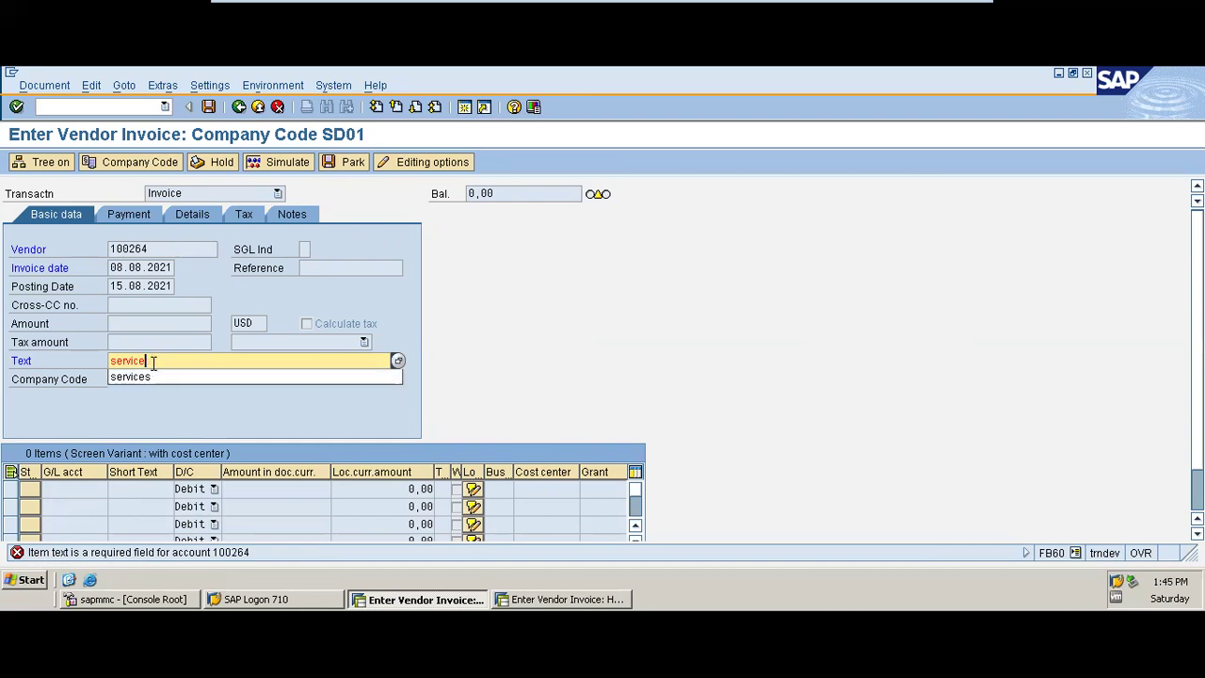
key("Return")
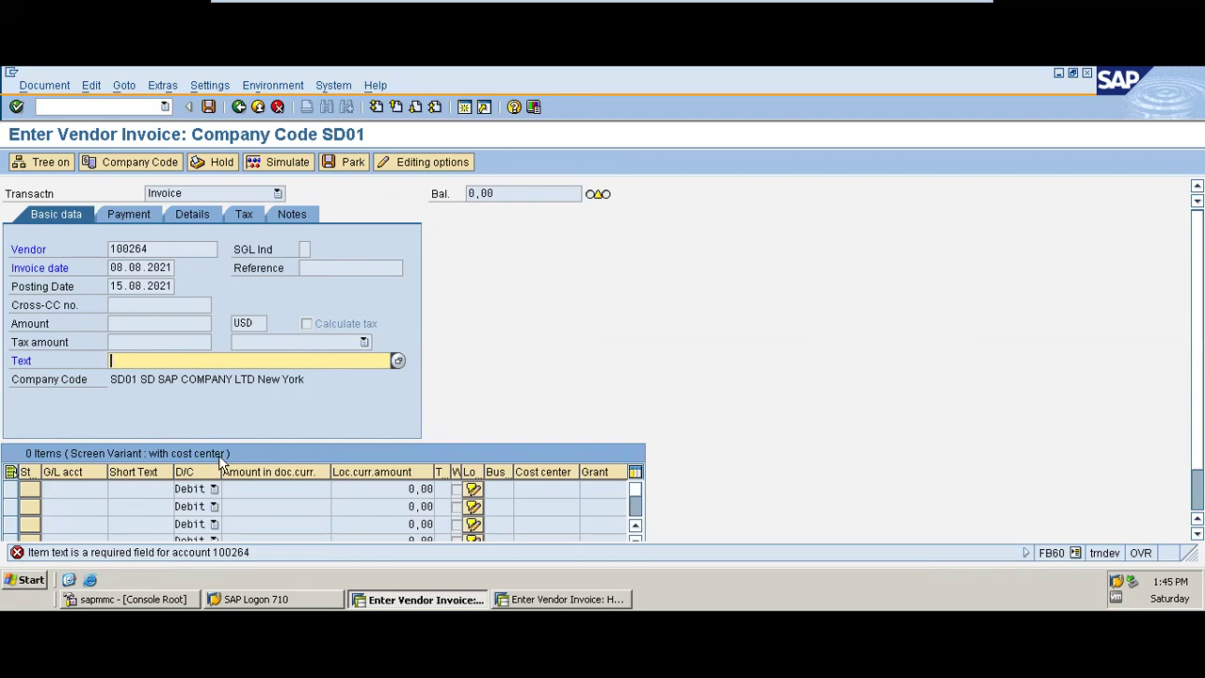
Step: Fill in the invoice's item text with "services" from the previously used entries and validate the header data
left_click(130, 364)
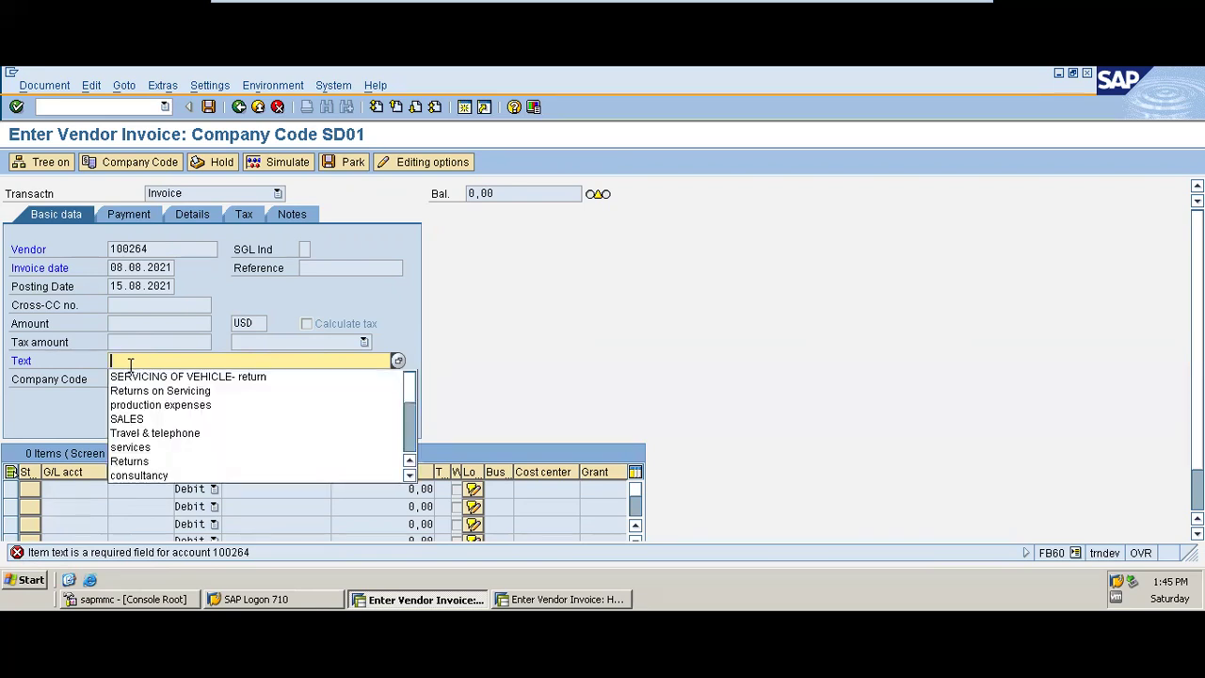
left_click(173, 448)
key("Return")
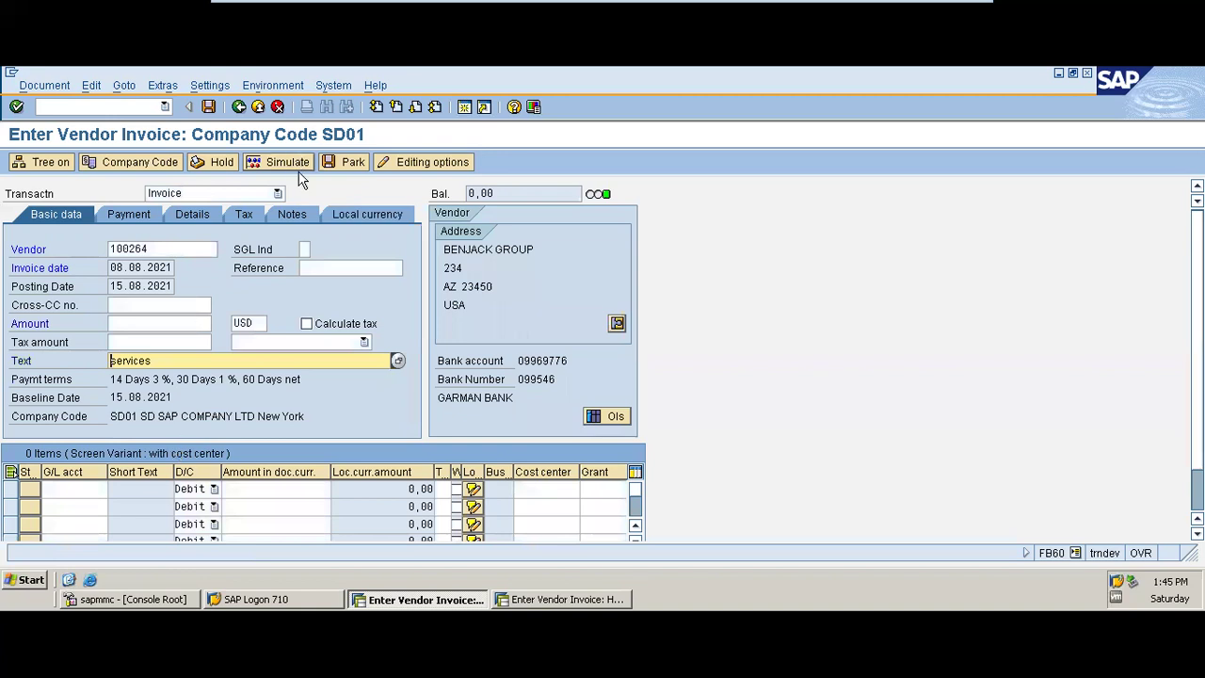
Step: Enter gh001 as the invoice reference and 40000 as the amount, and check the available tax codes without choosing one
left_click(338, 268)
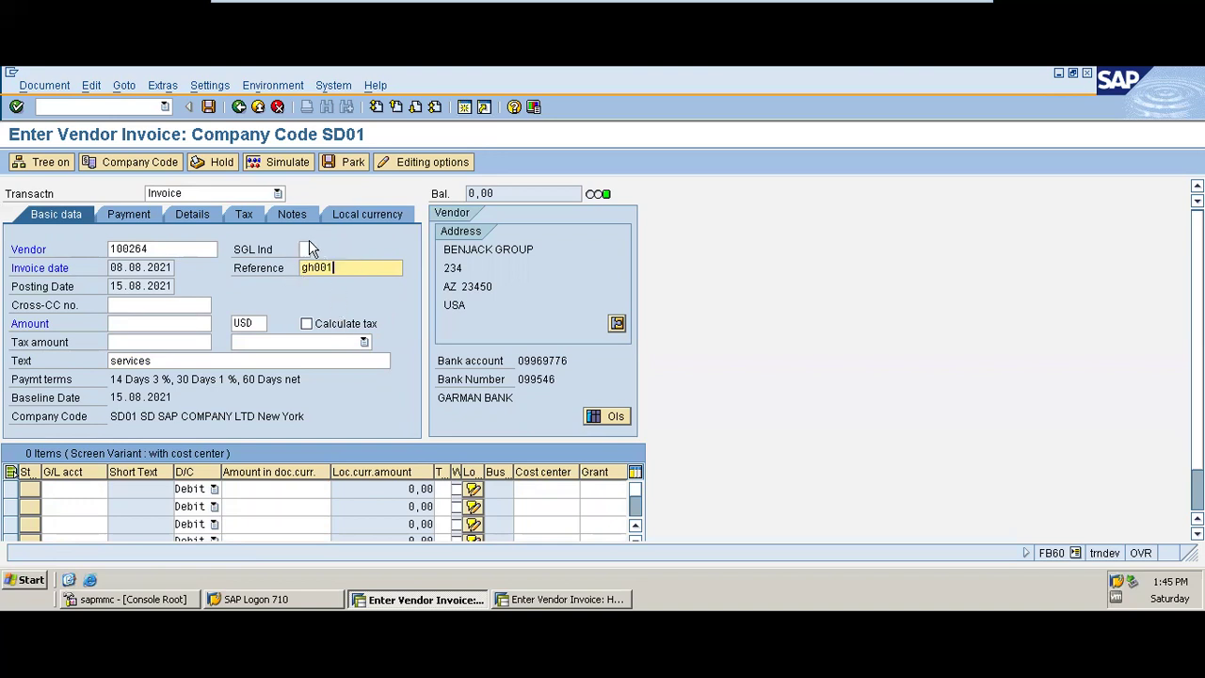
left_click(188, 322)
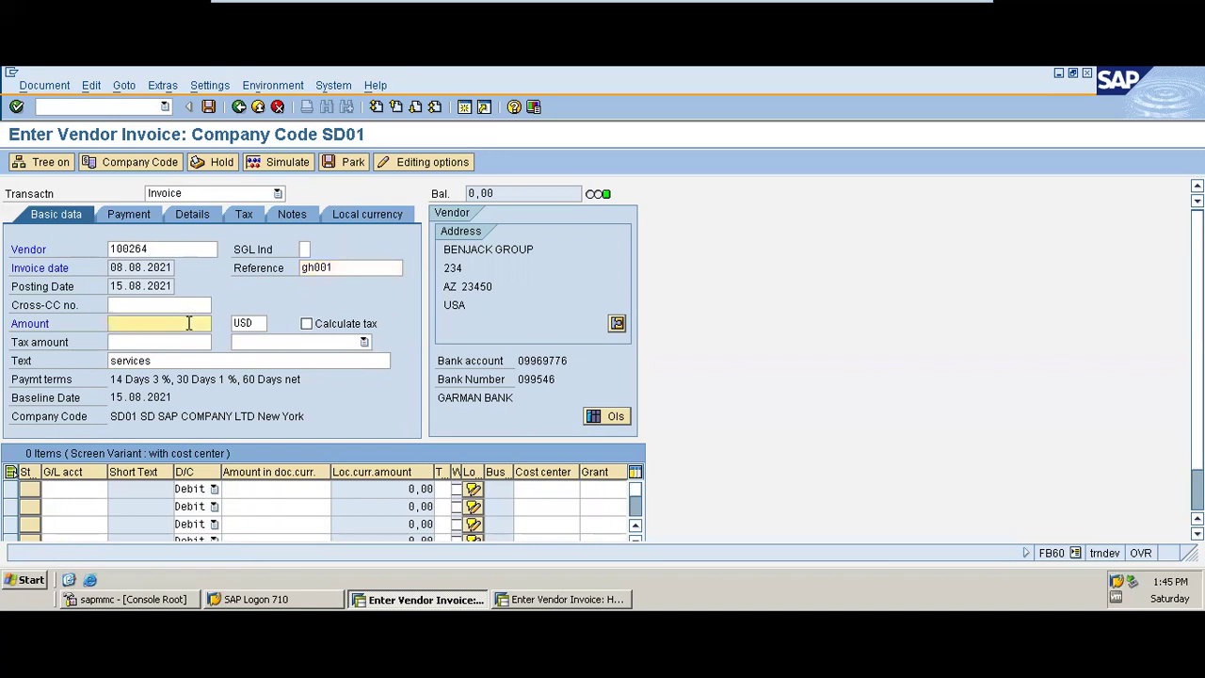
type("40000")
left_click(356, 303)
left_click(364, 343)
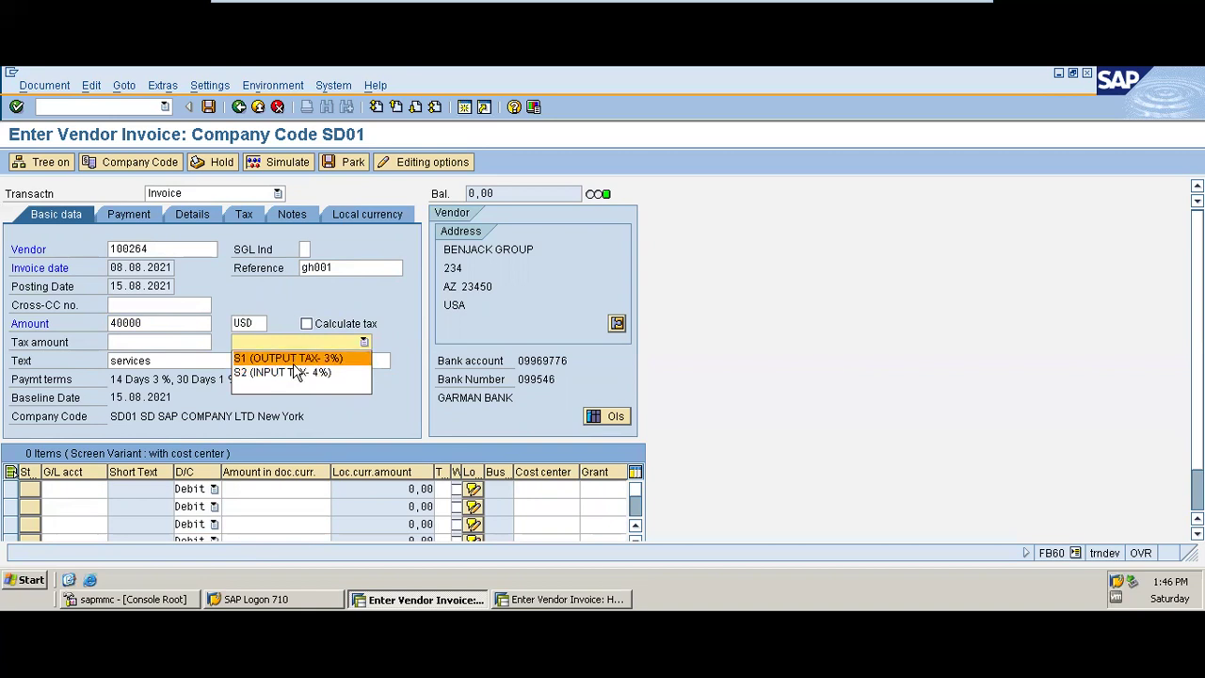
left_click(355, 303)
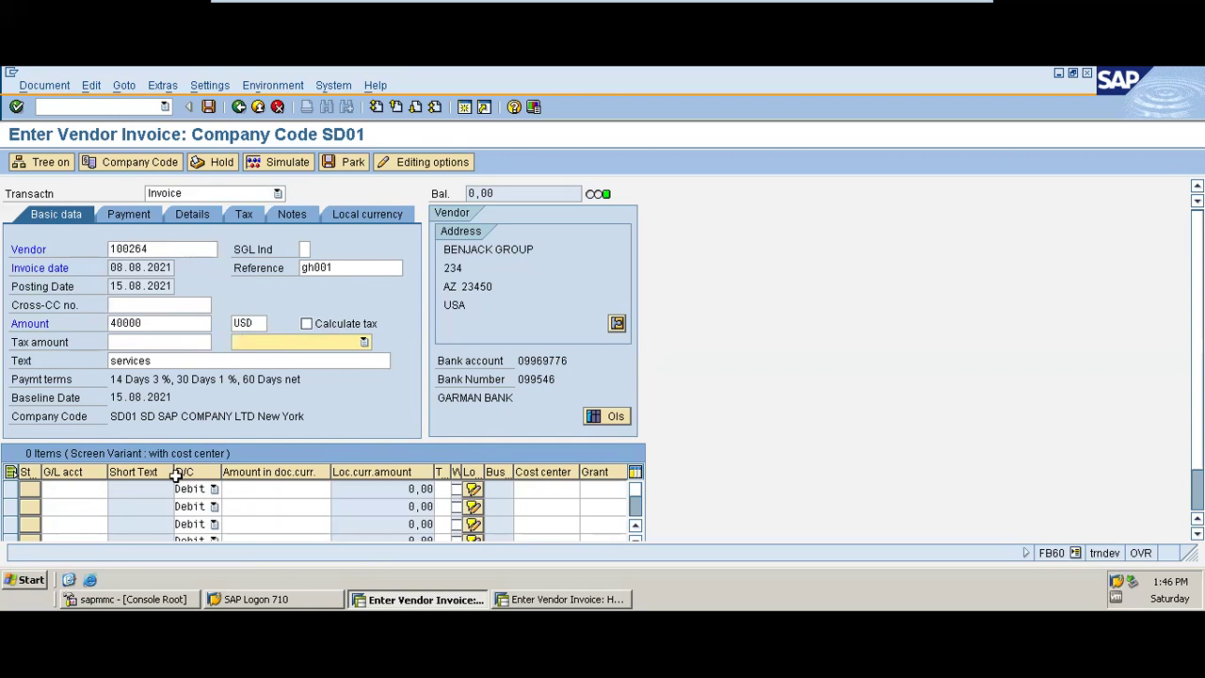
Step: Enter the first line item as a debit to G/L account 4500 with an amount of 40000
left_click(90, 489)
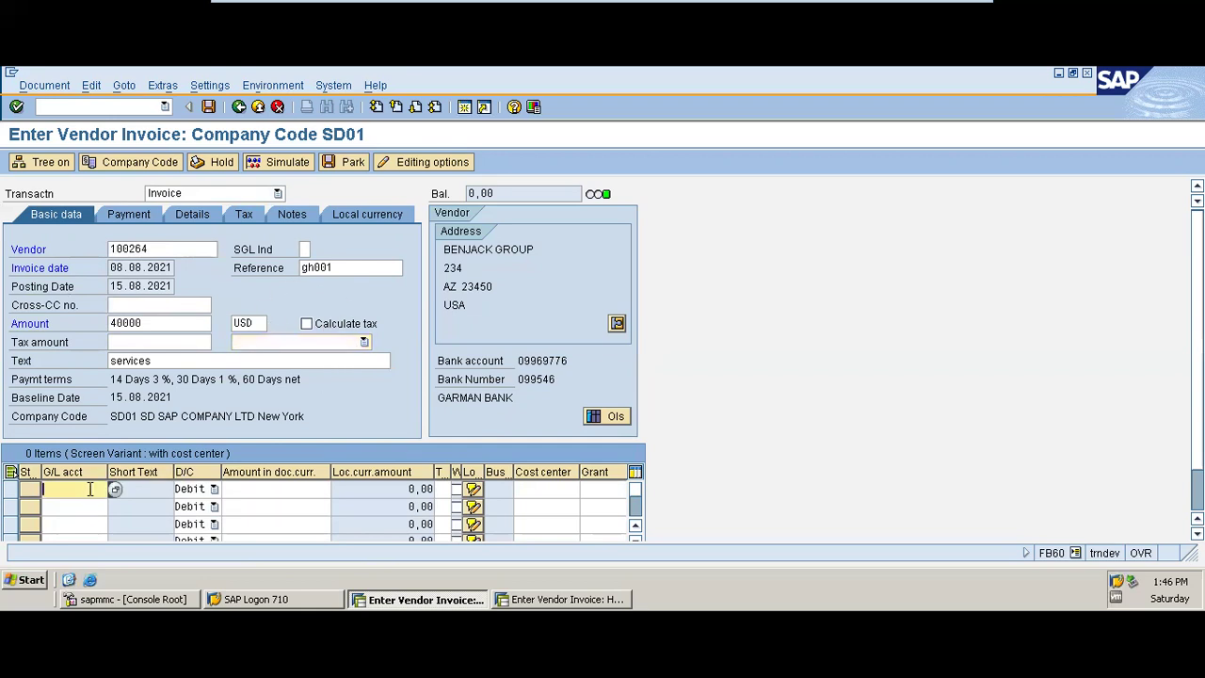
left_click(90, 489)
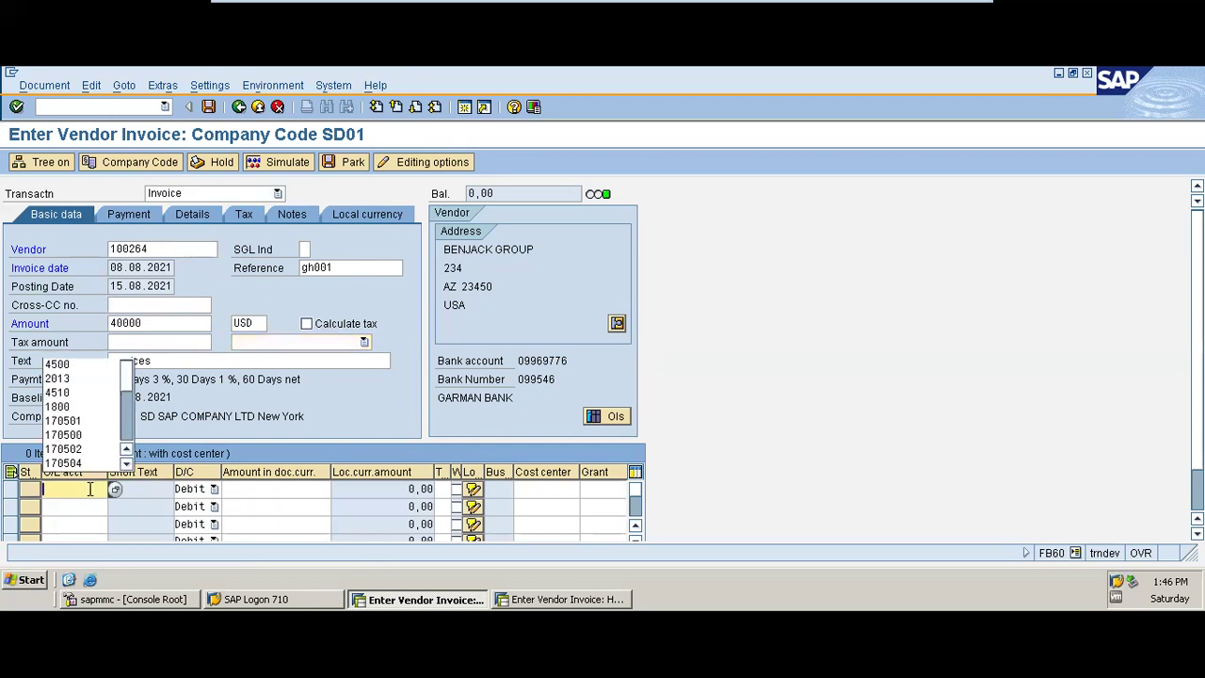
left_click(91, 372)
left_click(279, 487)
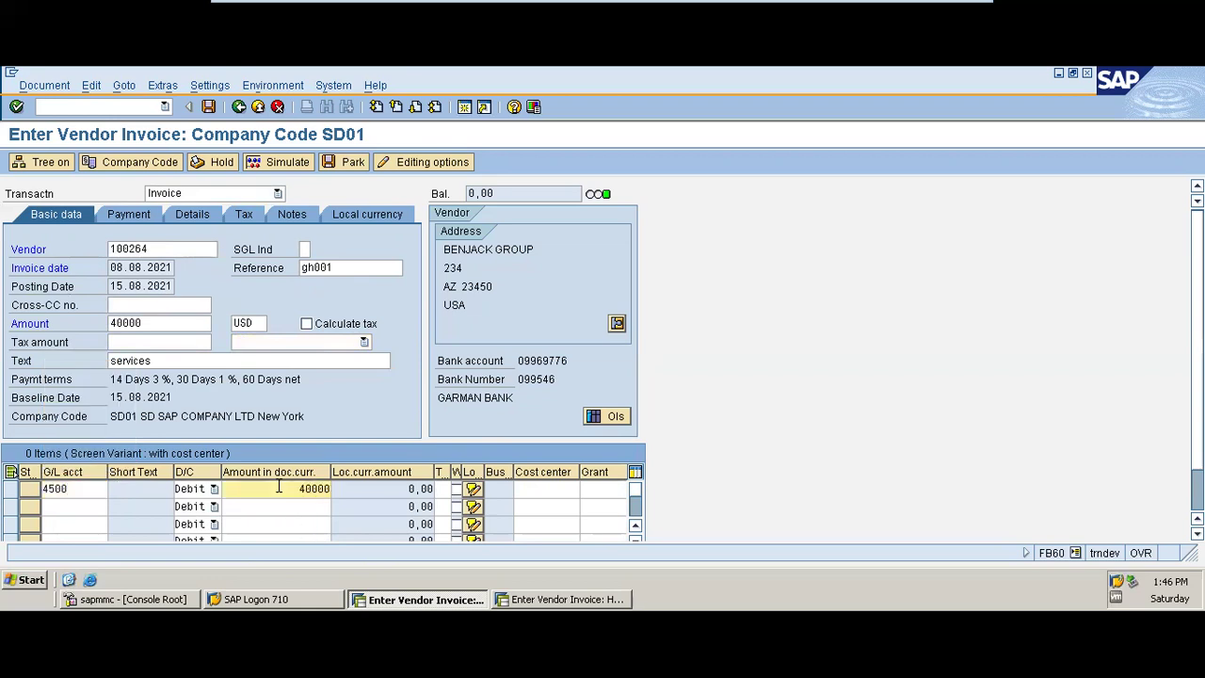
Step: Look up the cost centers, assign SDSAP-PR to the first line item and validate the entry
key("Tab")
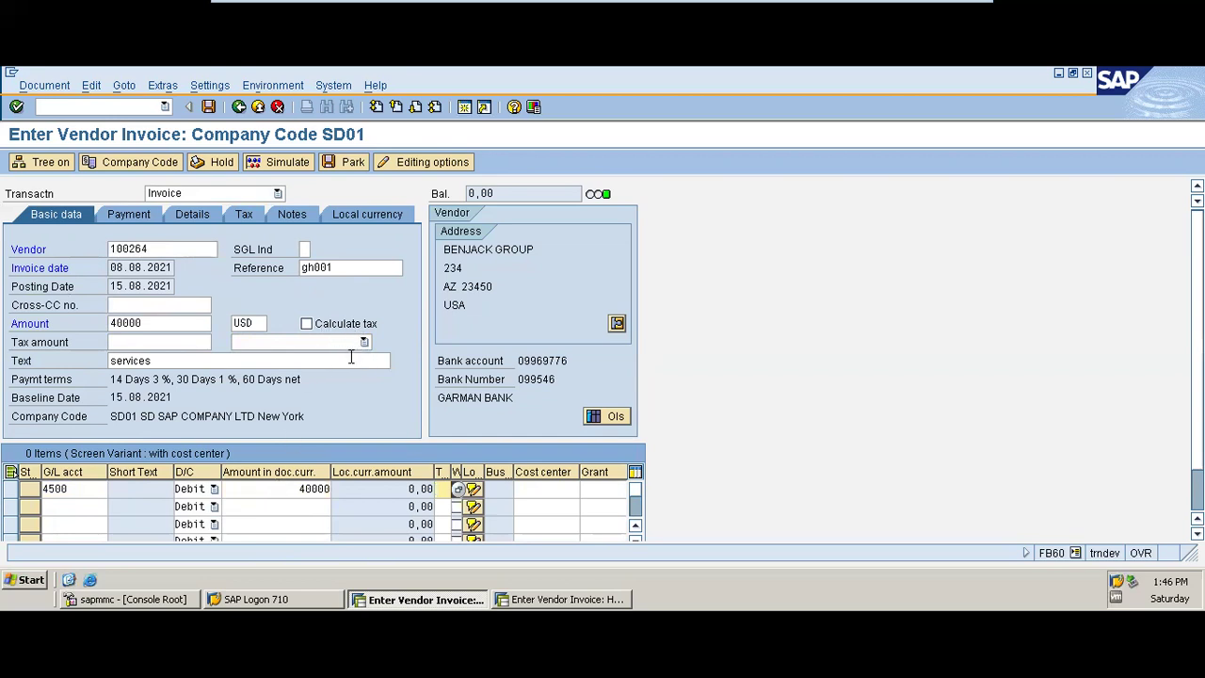
key("Tab")
key("Tab")
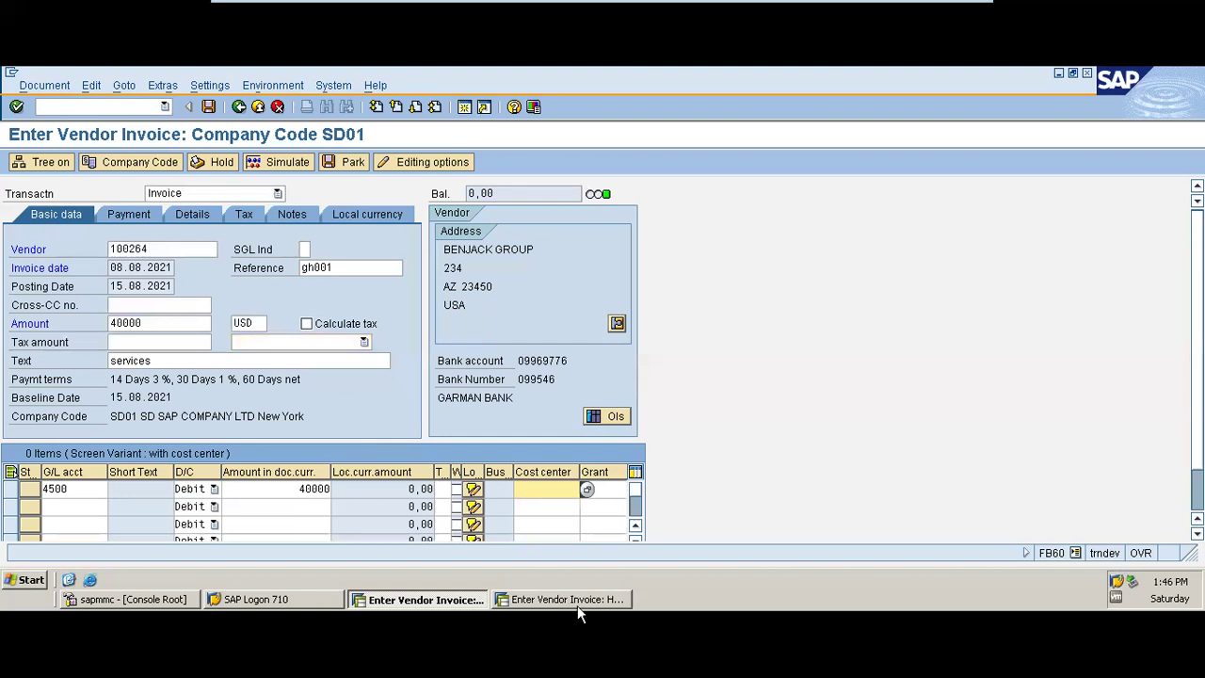
key("Return")
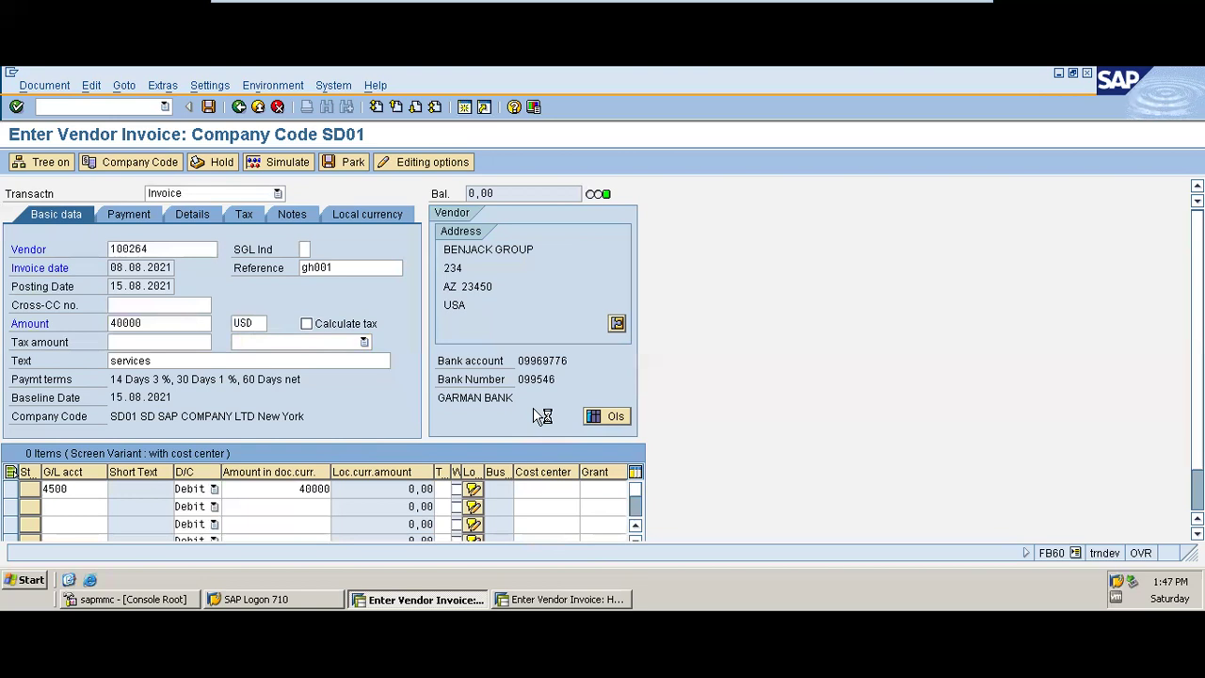
left_click(146, 547)
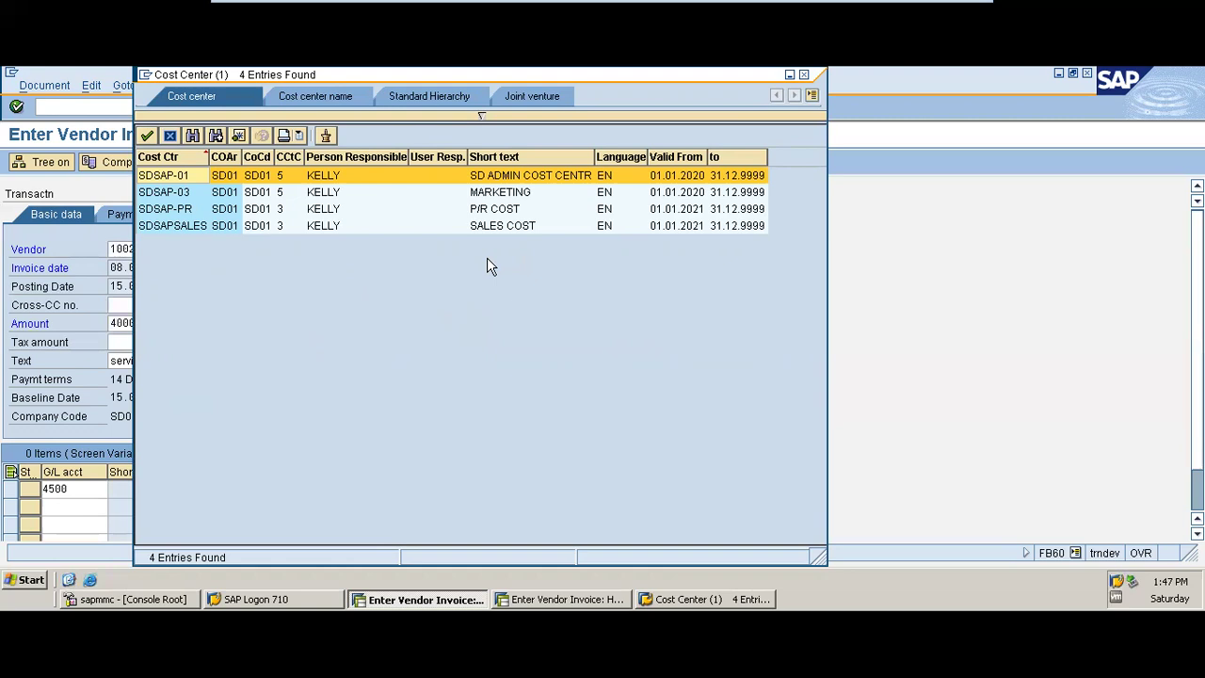
double_click(508, 209)
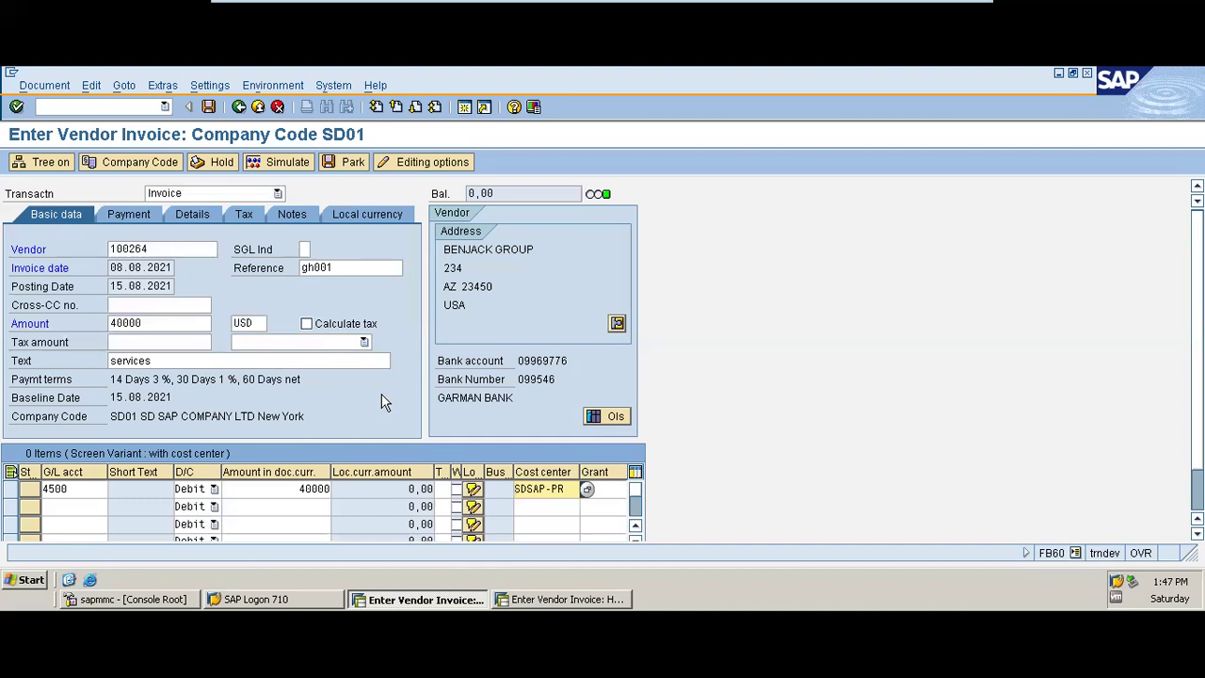
key("Return")
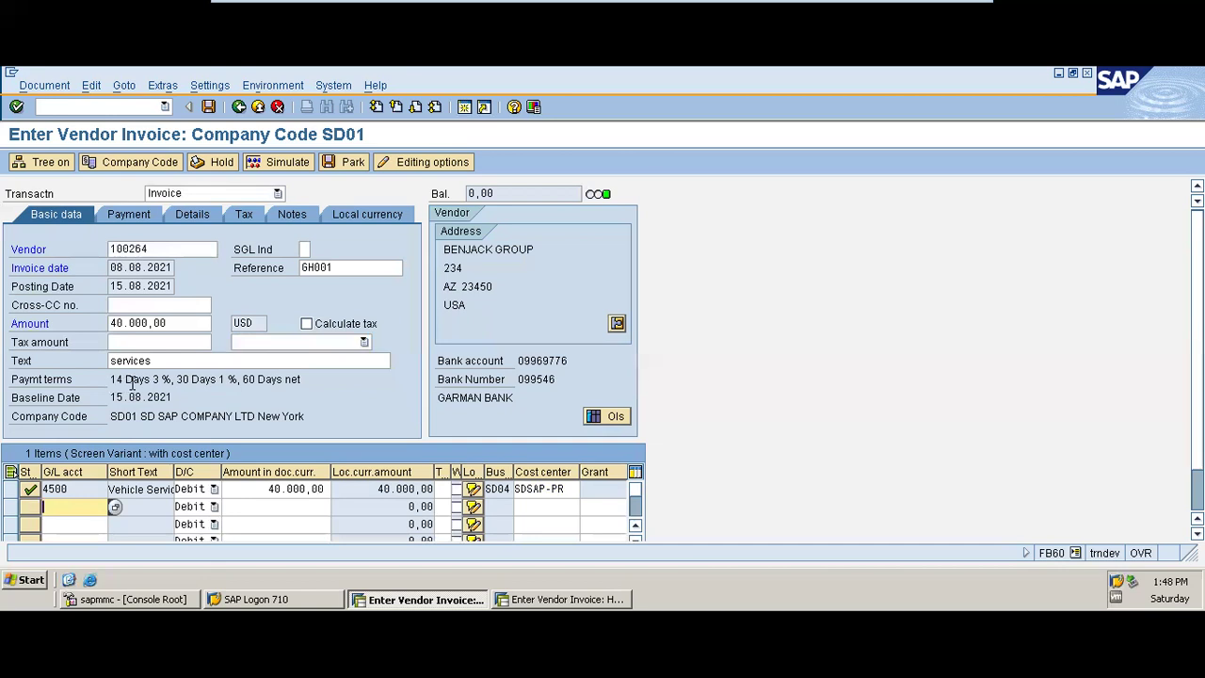
Step: Examine the invoice's payment data, including the payment block options, and its details and tax data
left_click(140, 215)
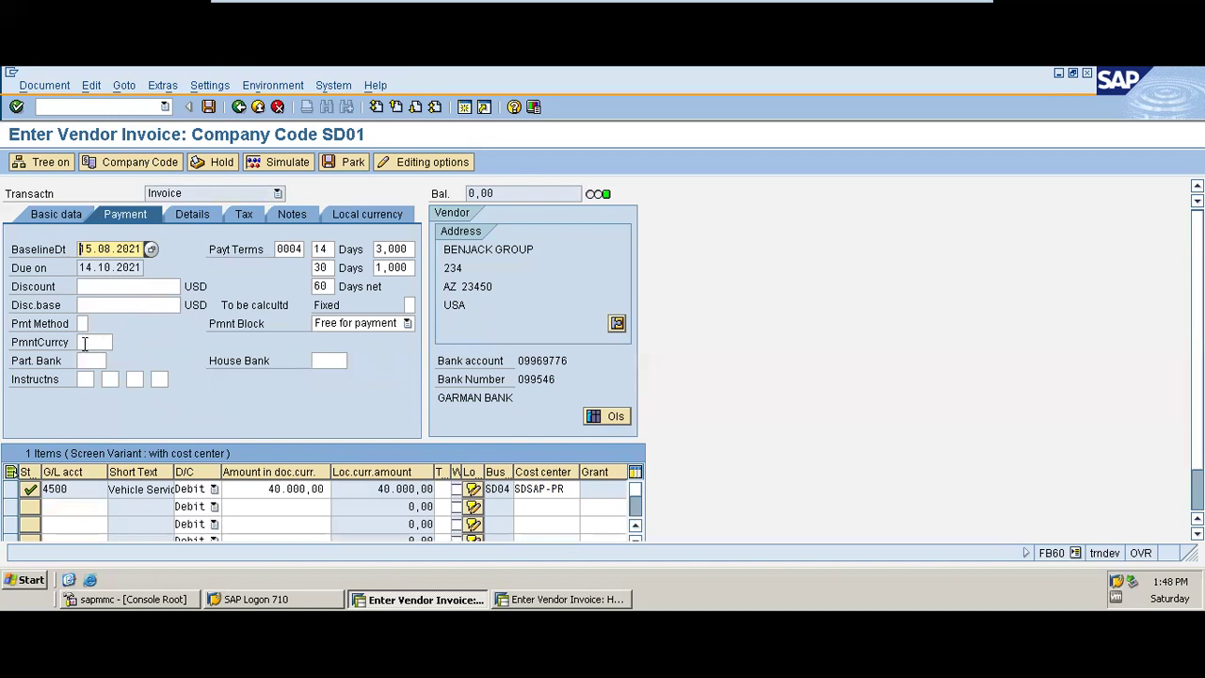
left_click(94, 342)
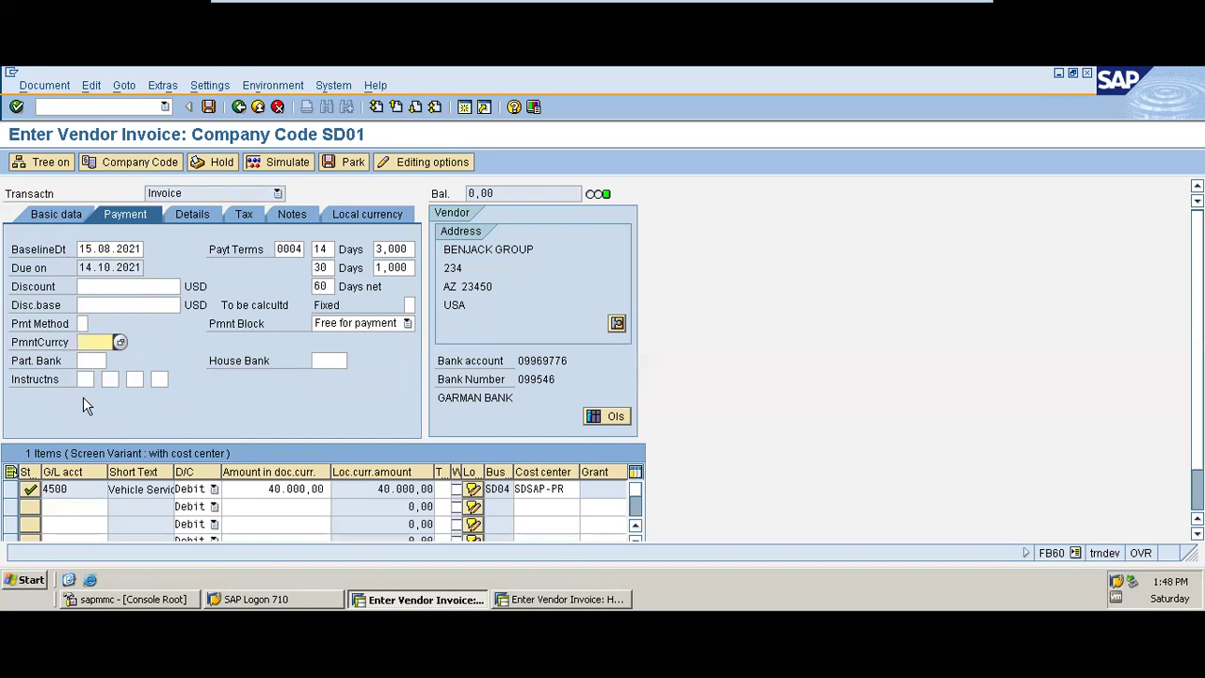
left_click(85, 323)
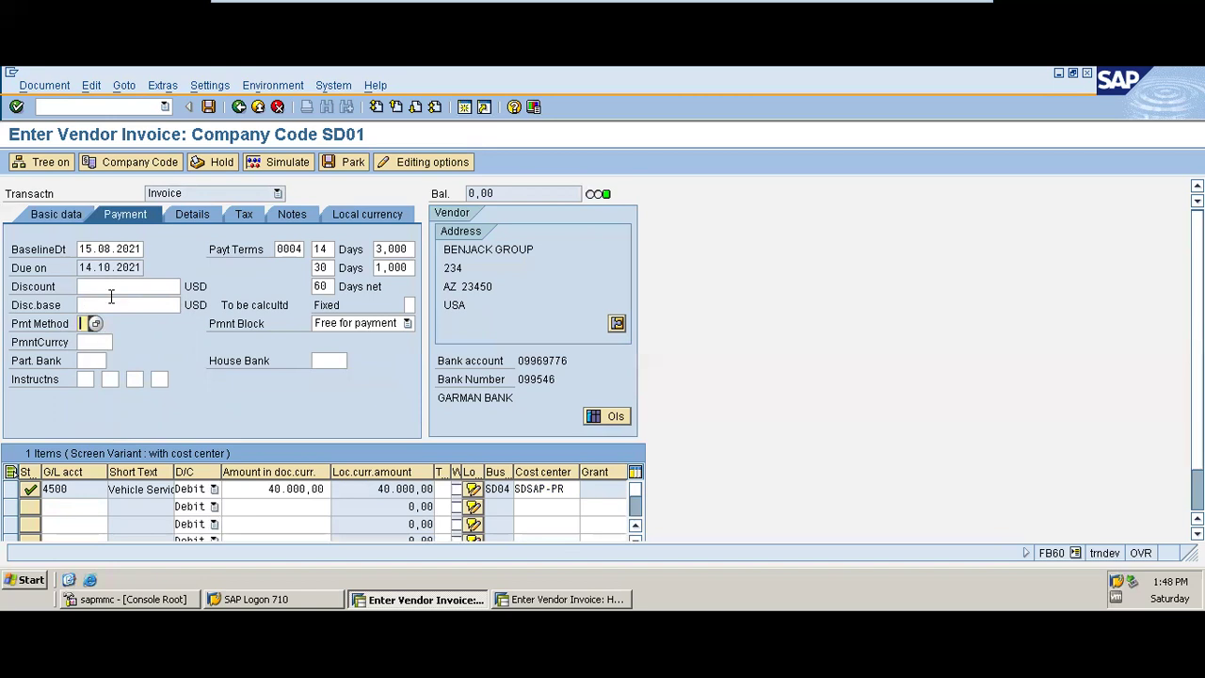
left_click(168, 286)
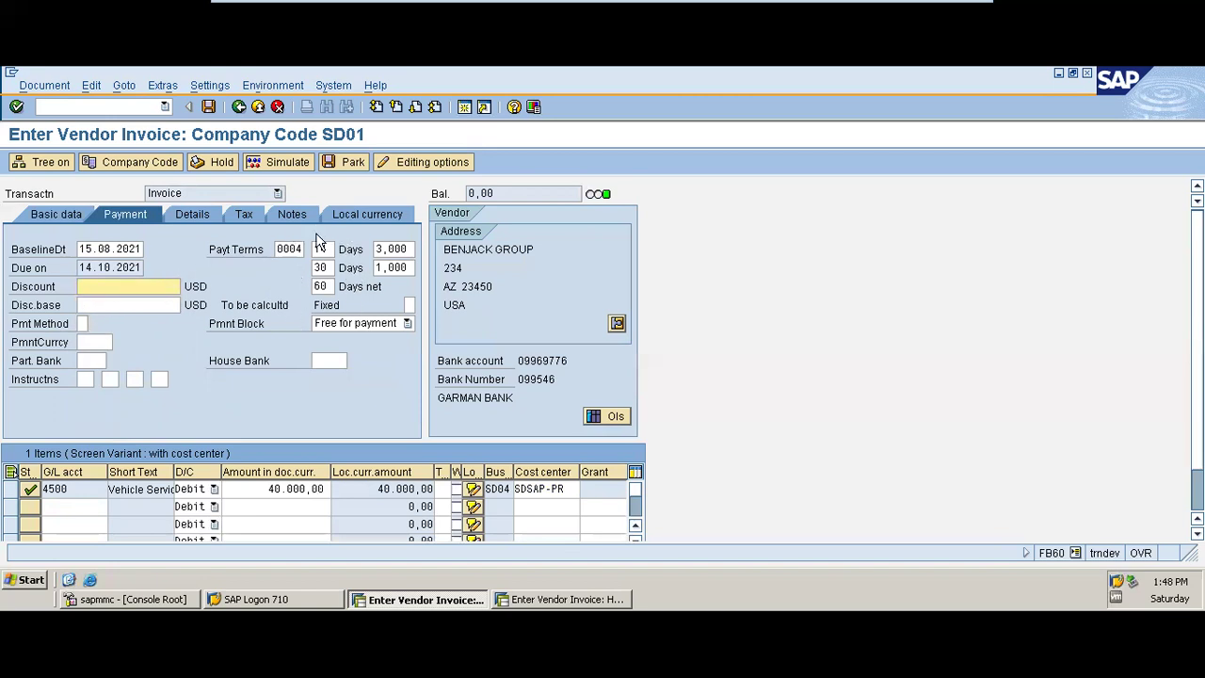
left_click(408, 323)
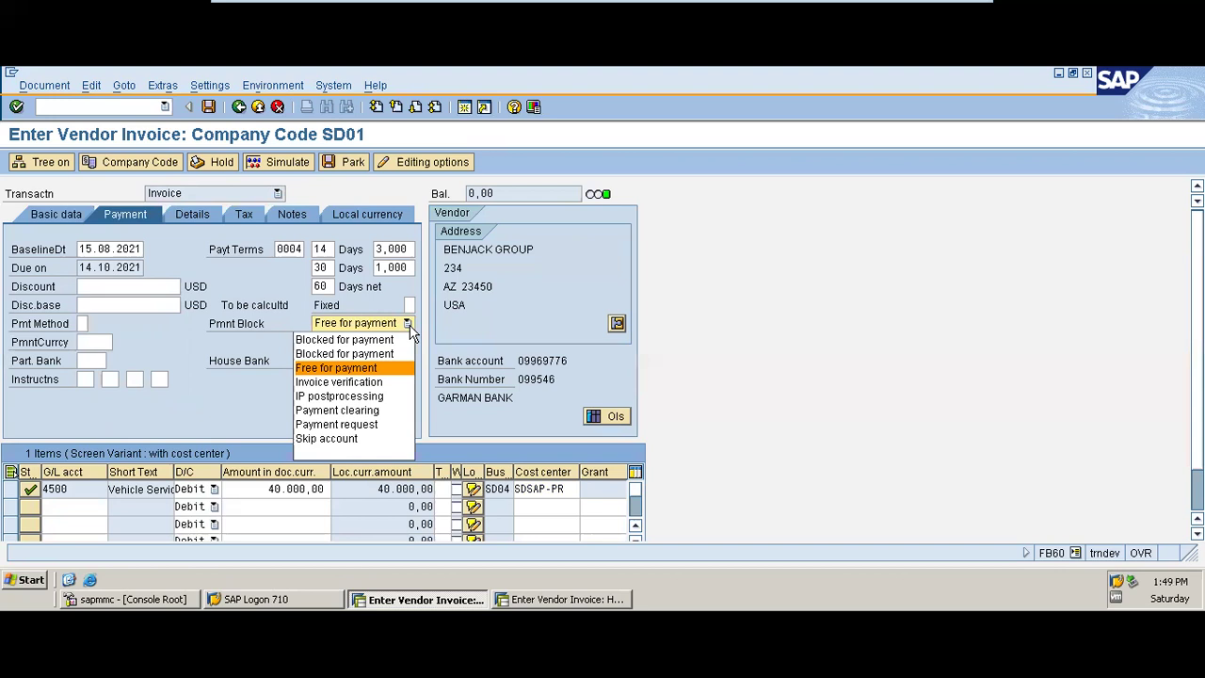
left_click(410, 327)
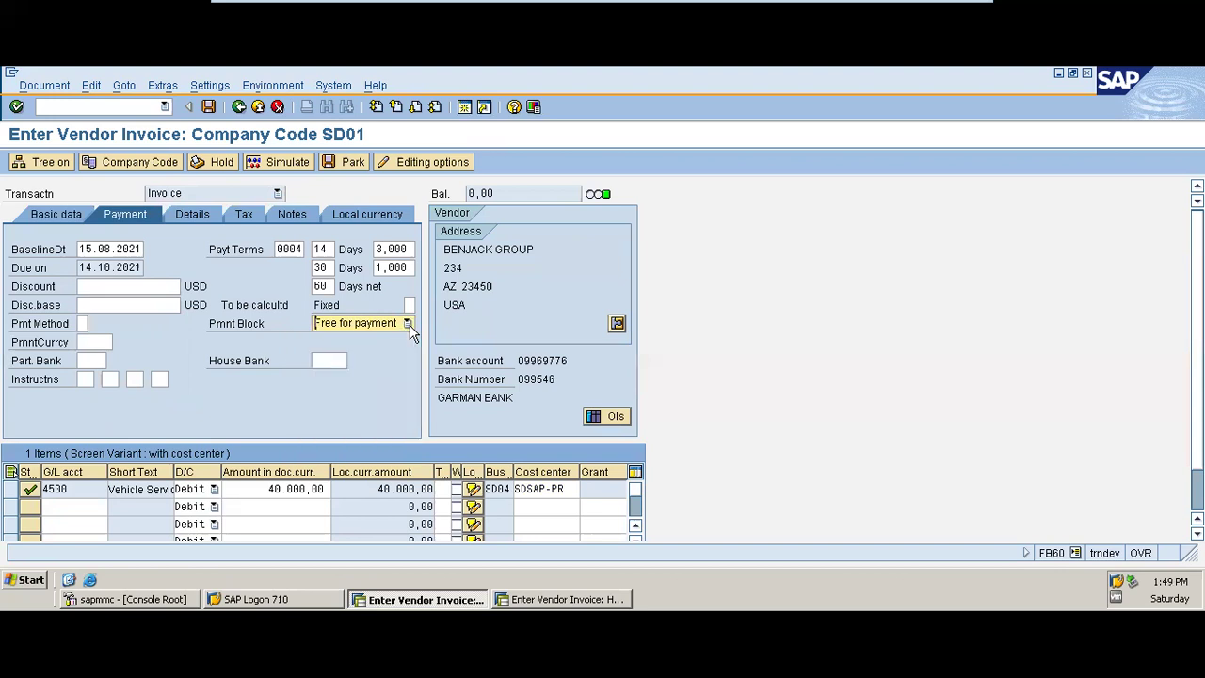
left_click(188, 215)
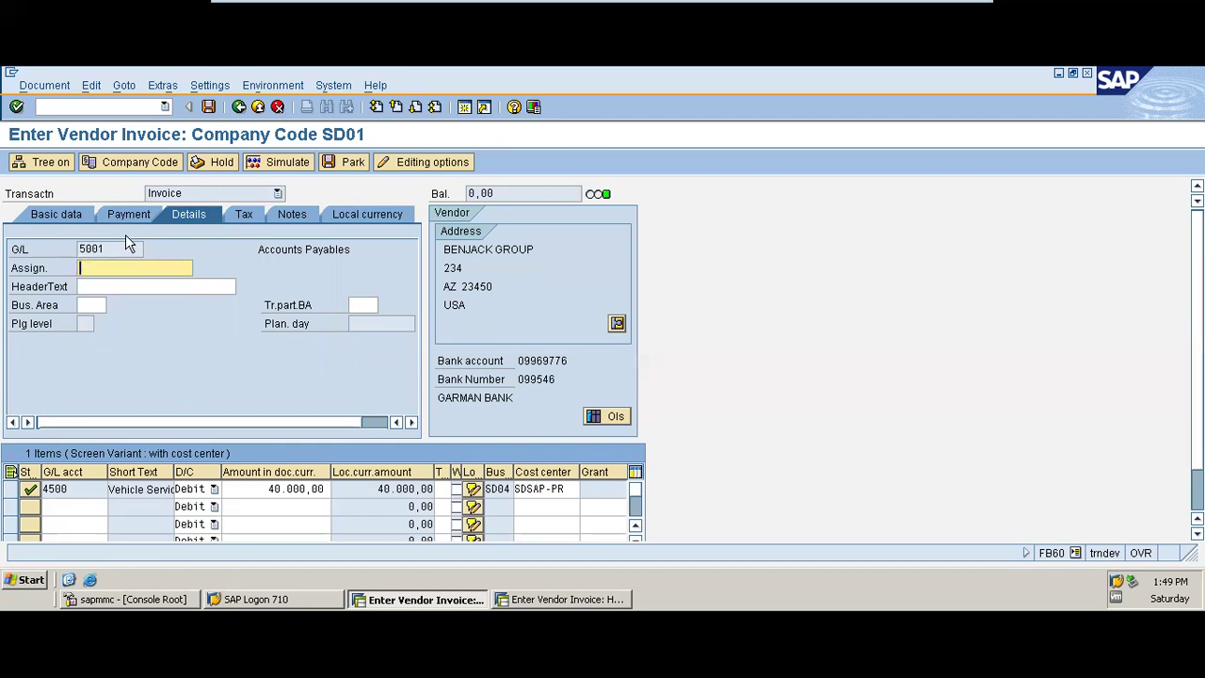
left_click(244, 215)
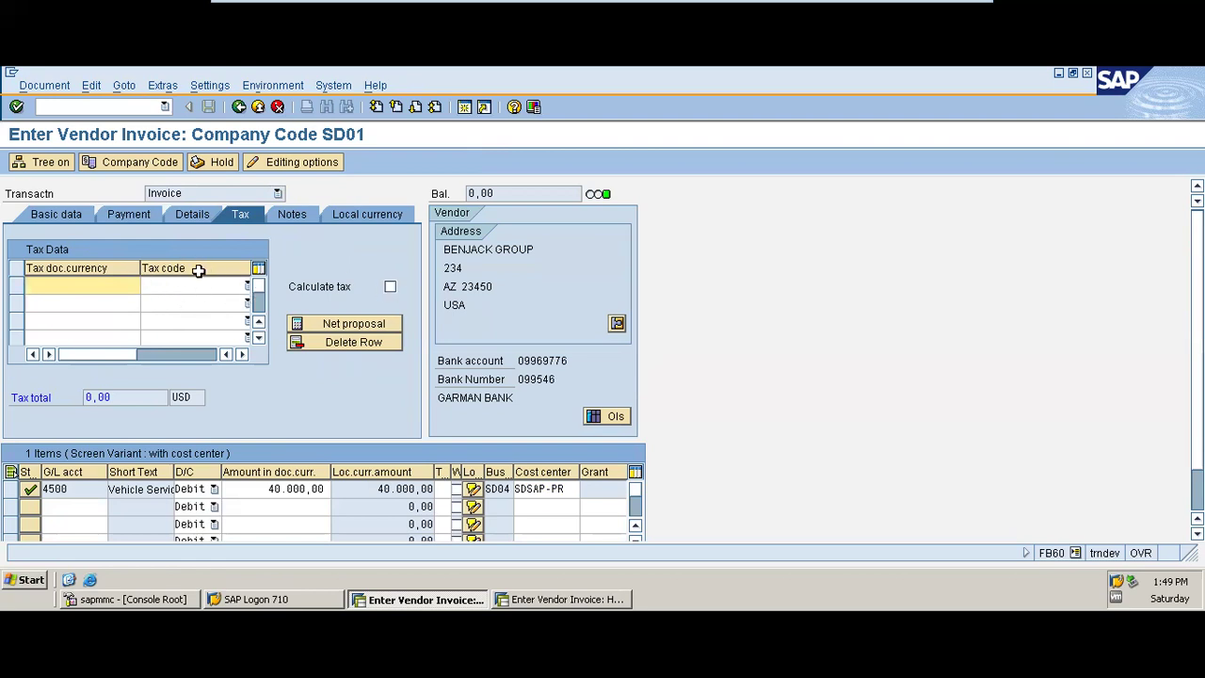
Step: Enter "Full service delivered" as the invoice's item long text in the notes
left_click(298, 218)
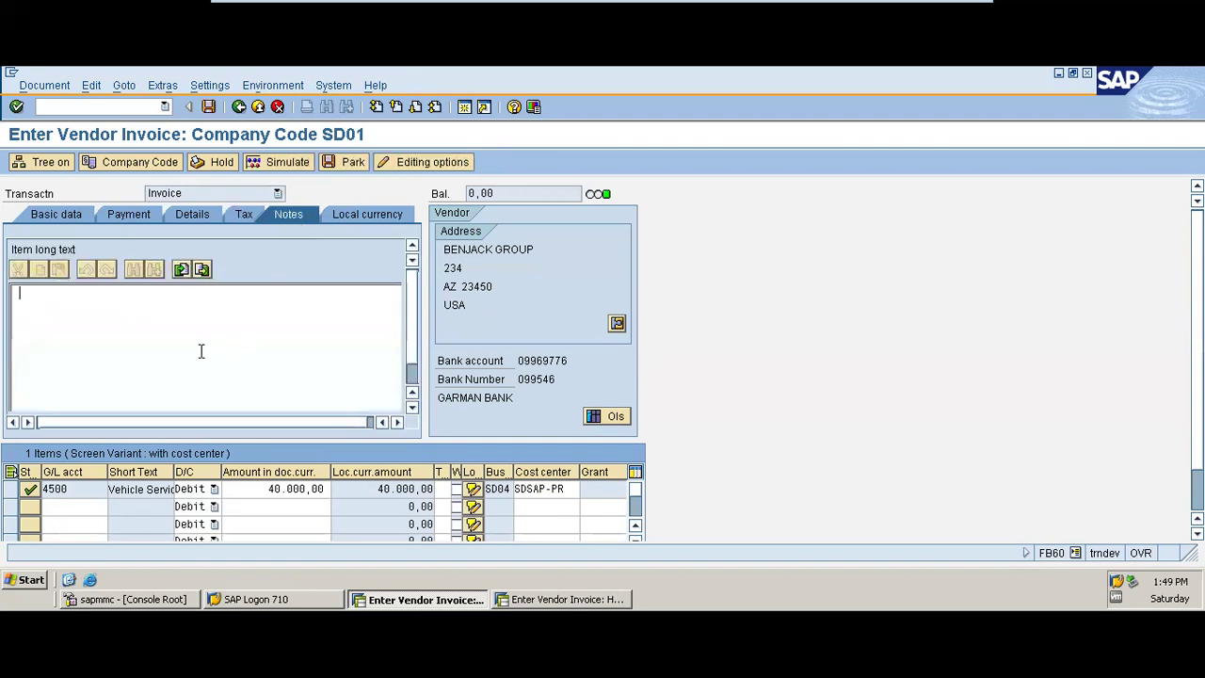
type("T")
key("BackSpace")
type("Full service delivered")
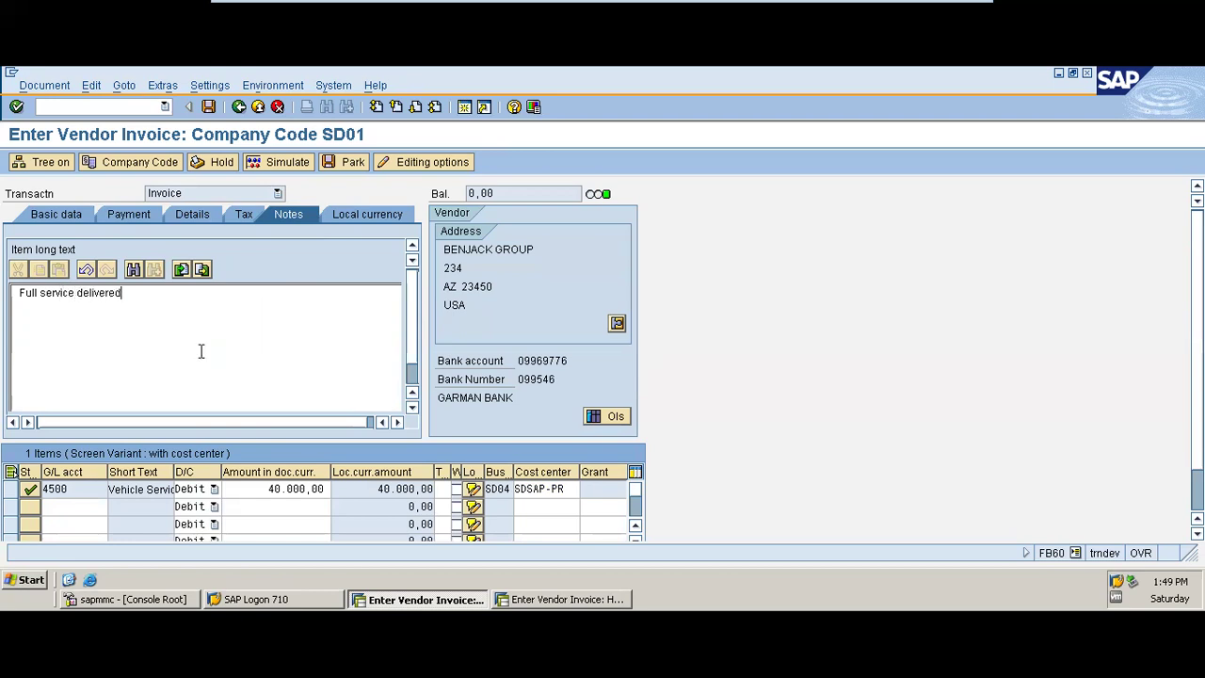
Step: Check the local currency amounts, simulate the invoice and post it from the document overview
left_click(372, 216)
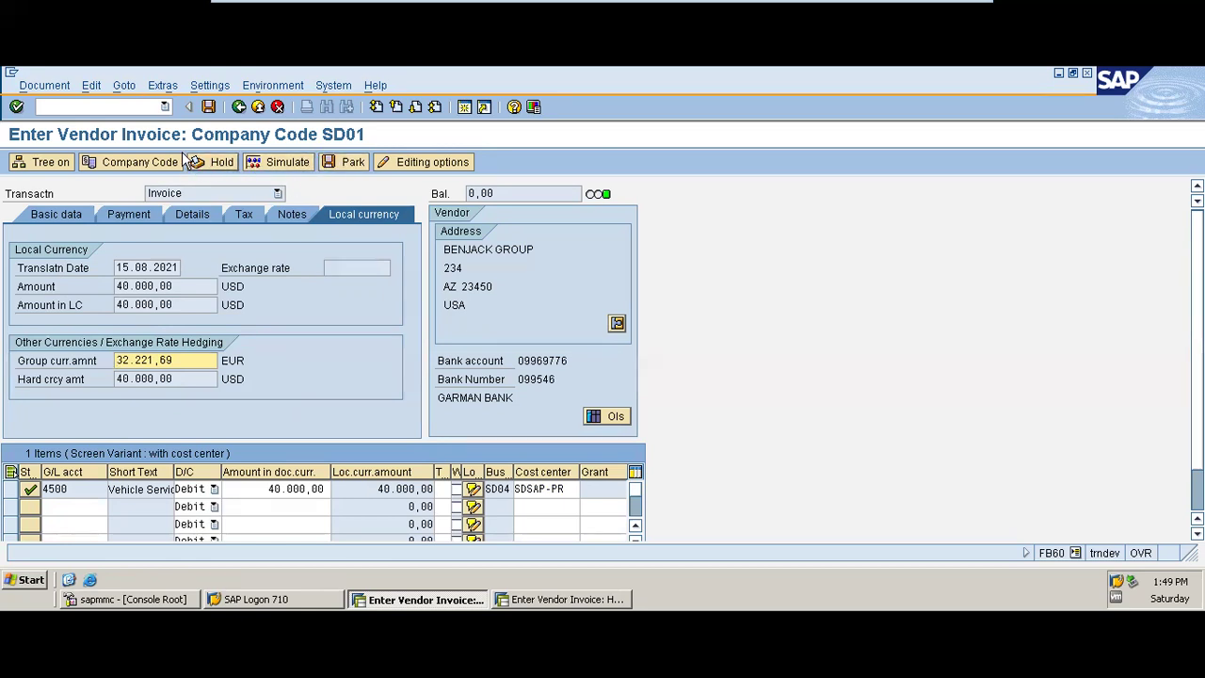
left_click(278, 163)
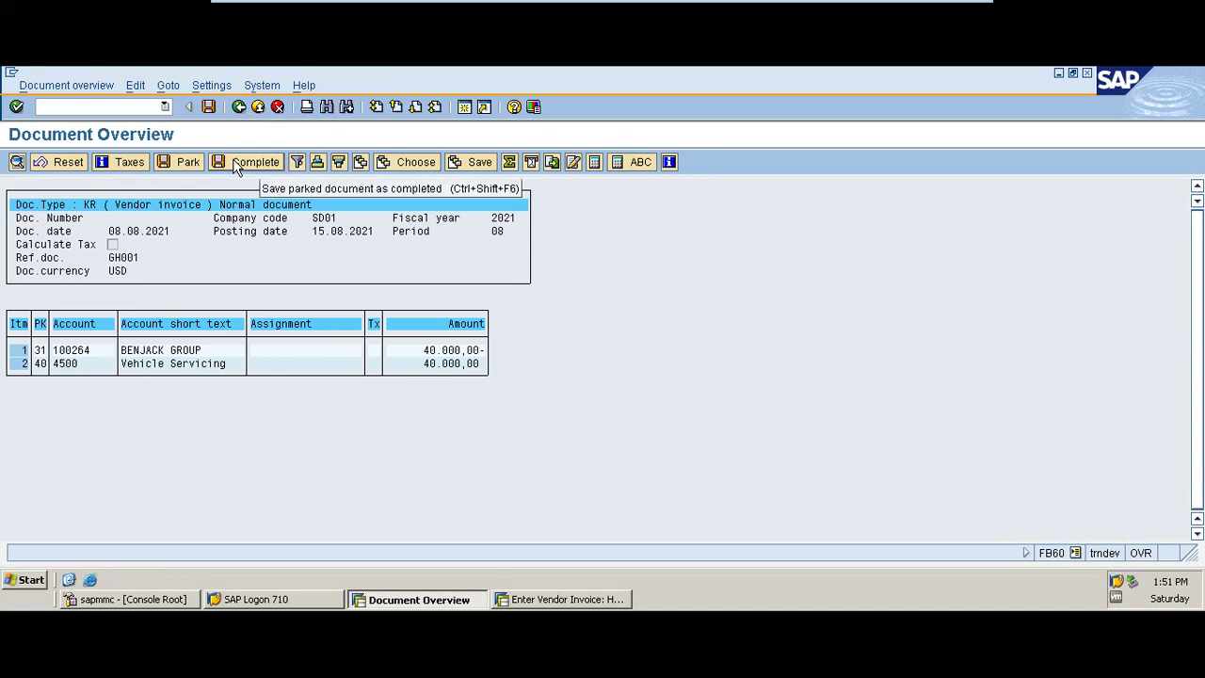
left_click(210, 107)
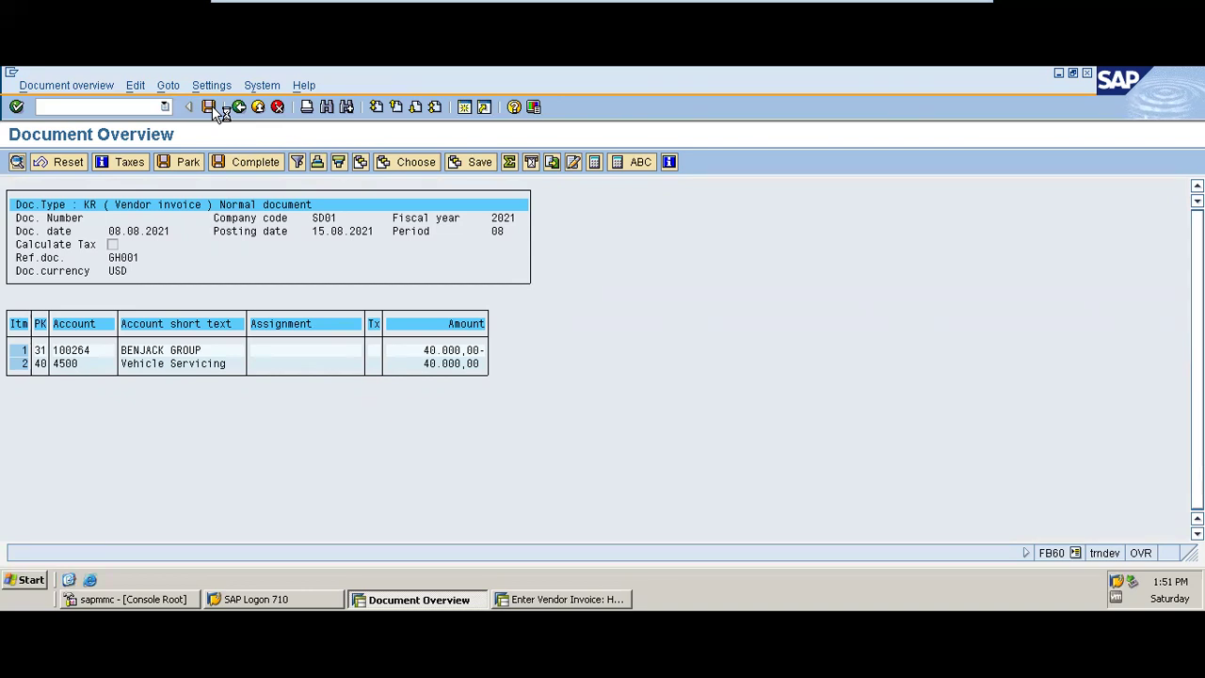
left_click(211, 105)
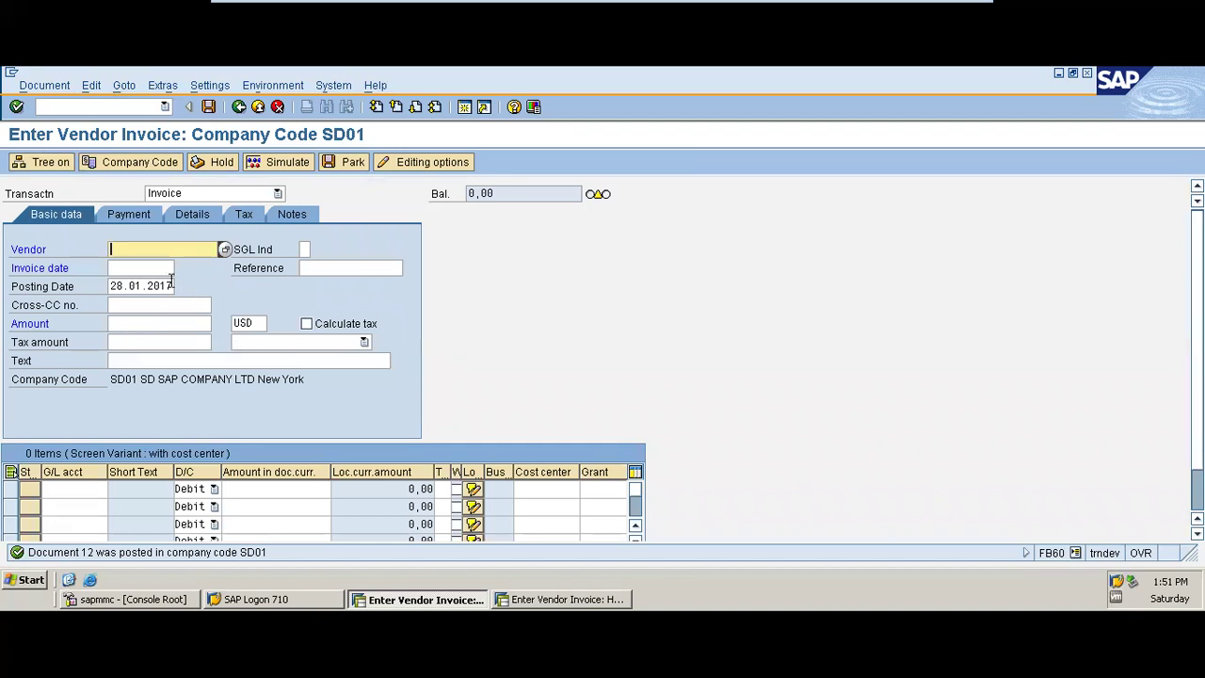
Step: Open the posted invoice document for changing and examine the details of its vendor line item
left_click(58, 91)
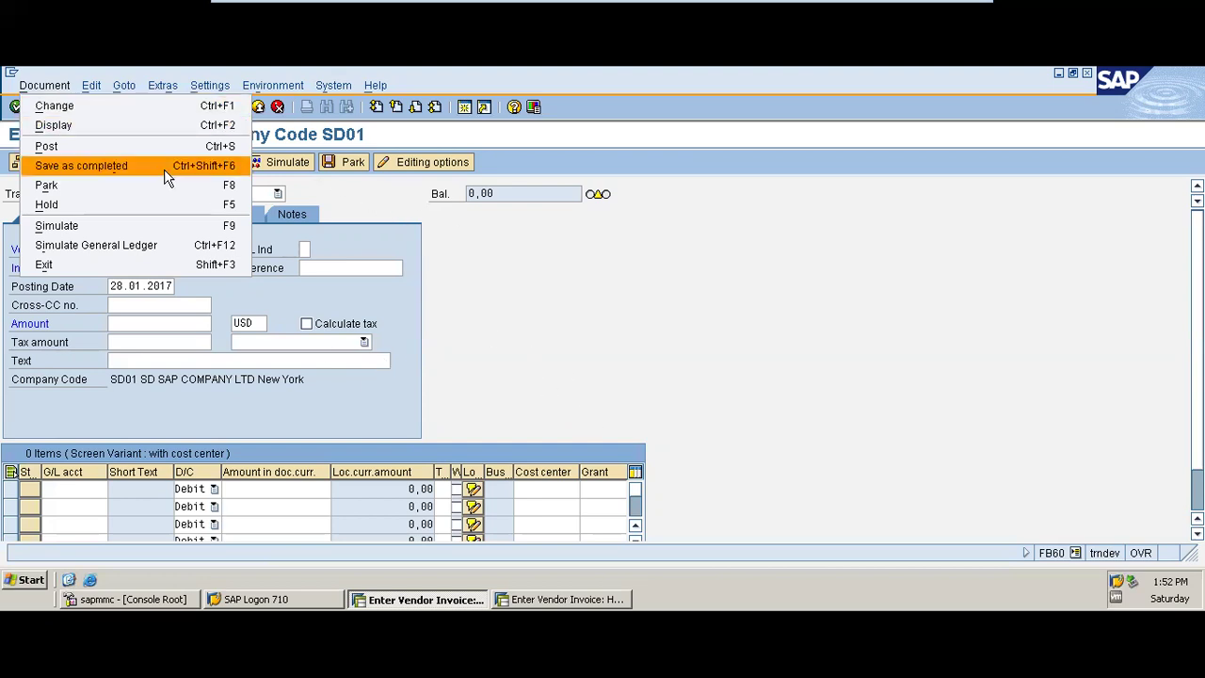
left_click(111, 112)
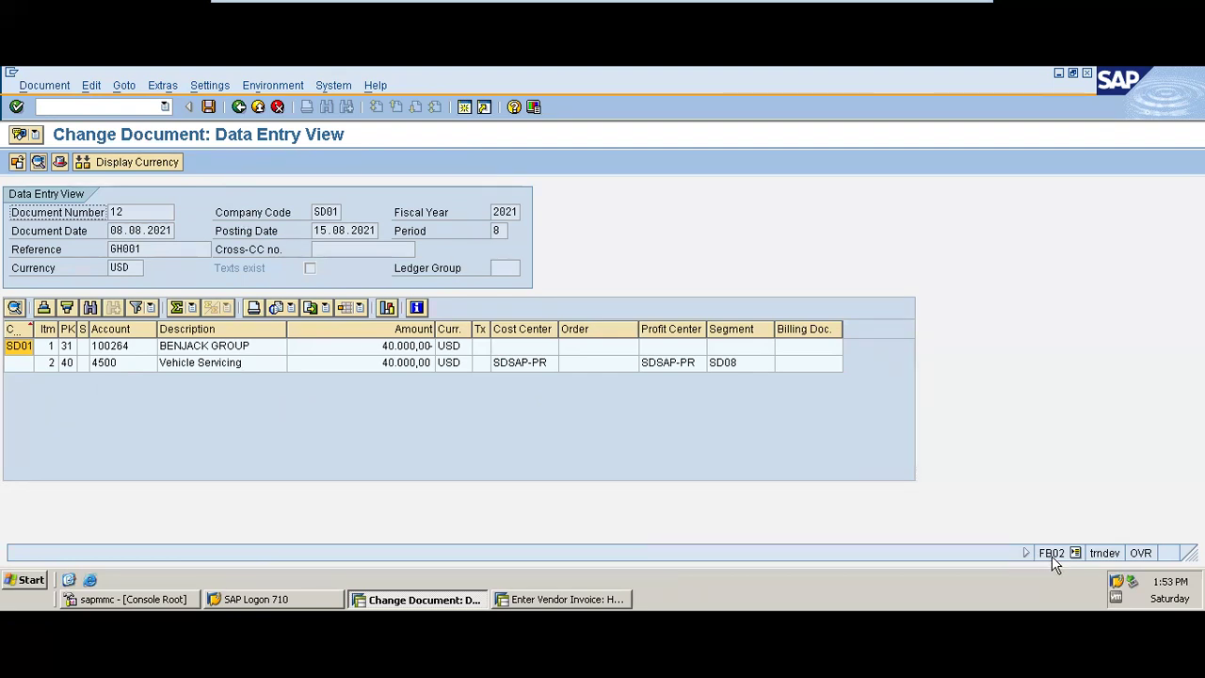
double_click(133, 348)
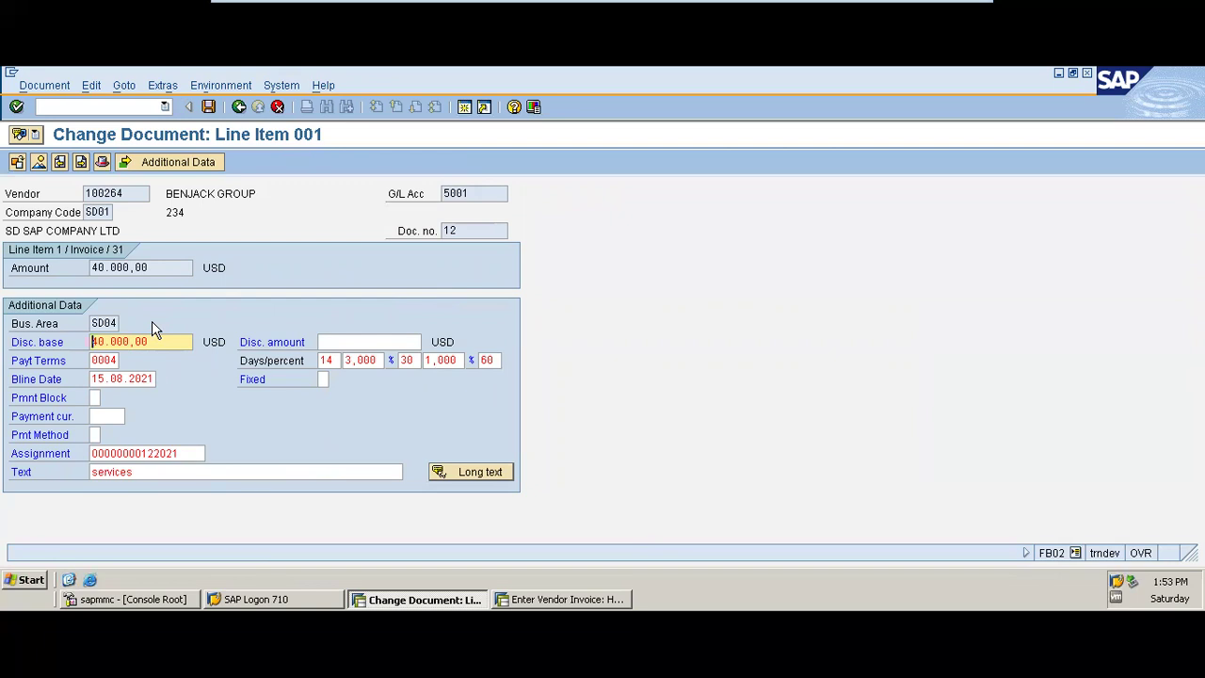
Step: Return to the document's data entry view and examine its document header
left_click(41, 165)
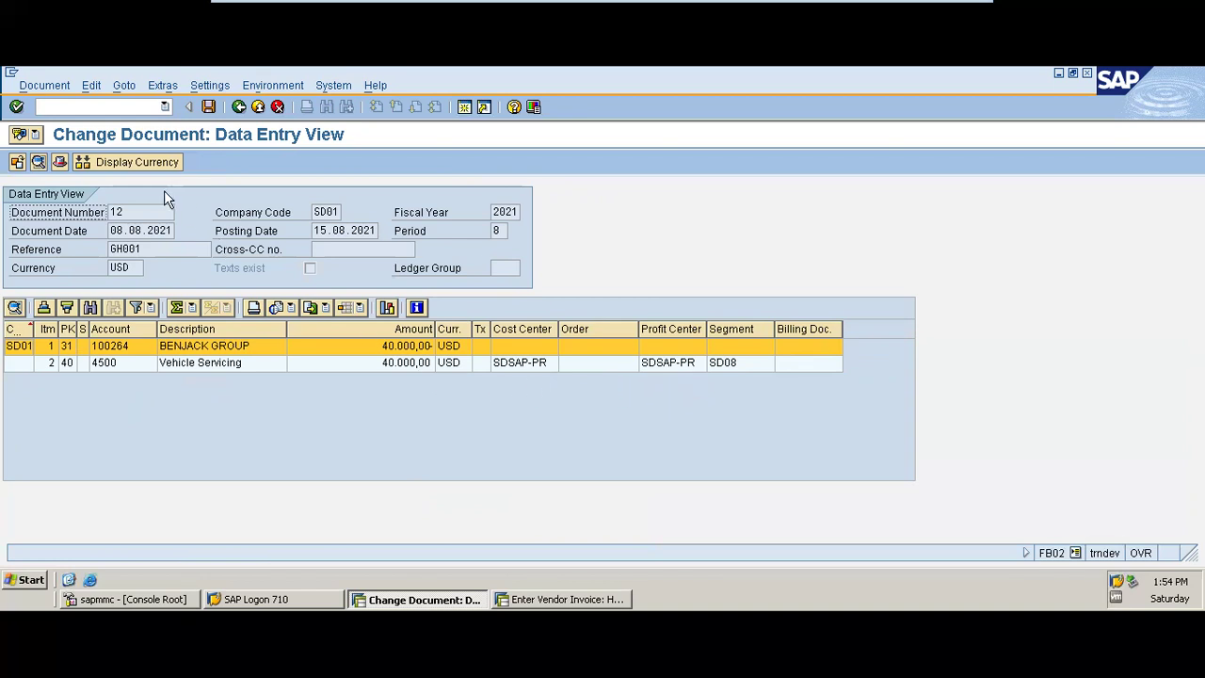
left_click(60, 162)
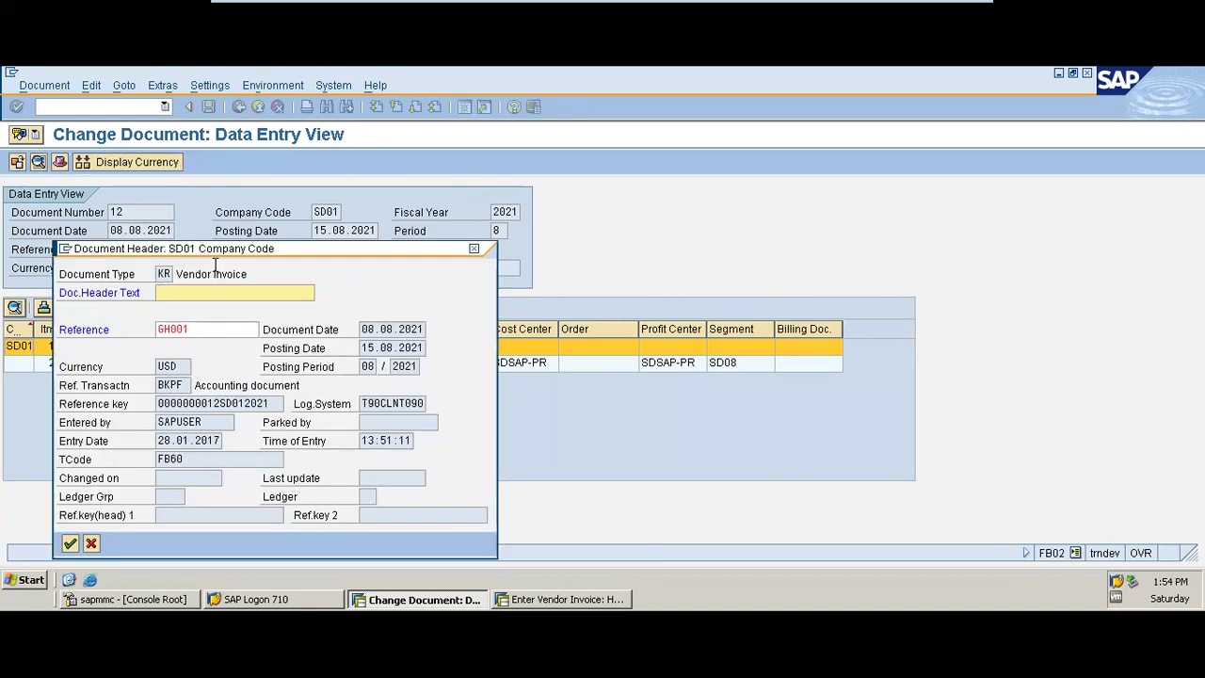
left_click_drag(222, 248, 322, 171)
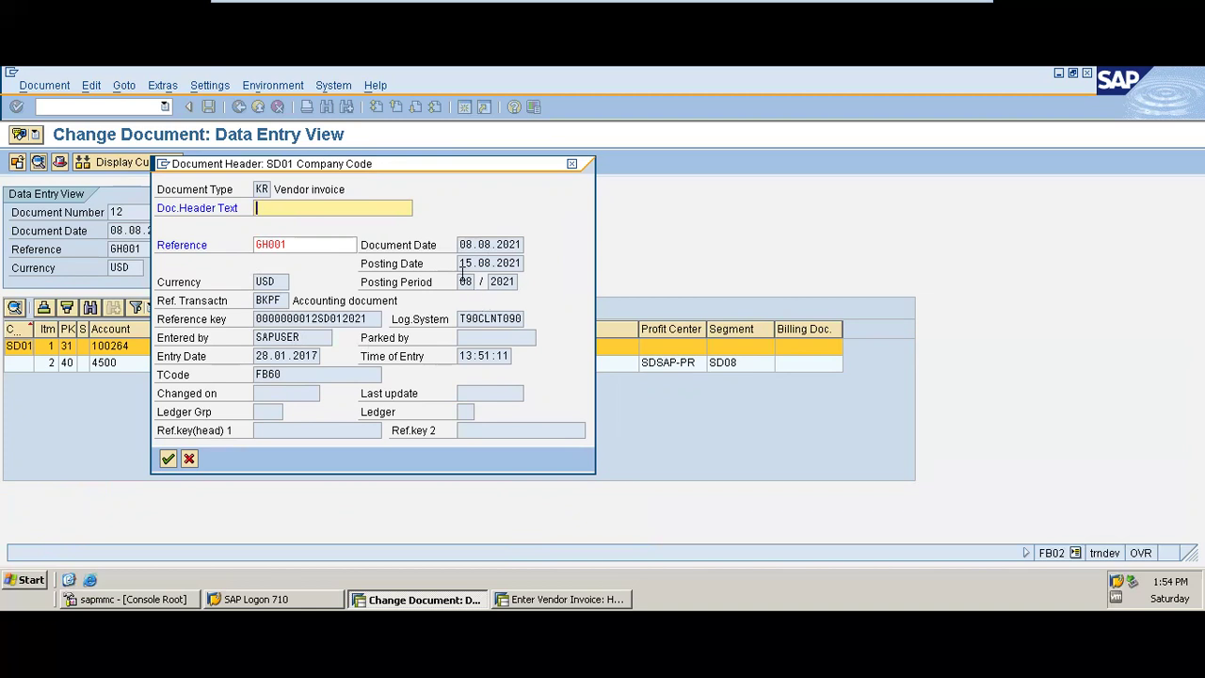
Step: Close the document header and display the posted document's amounts in hard currency, followed by group currency
left_click(572, 164)
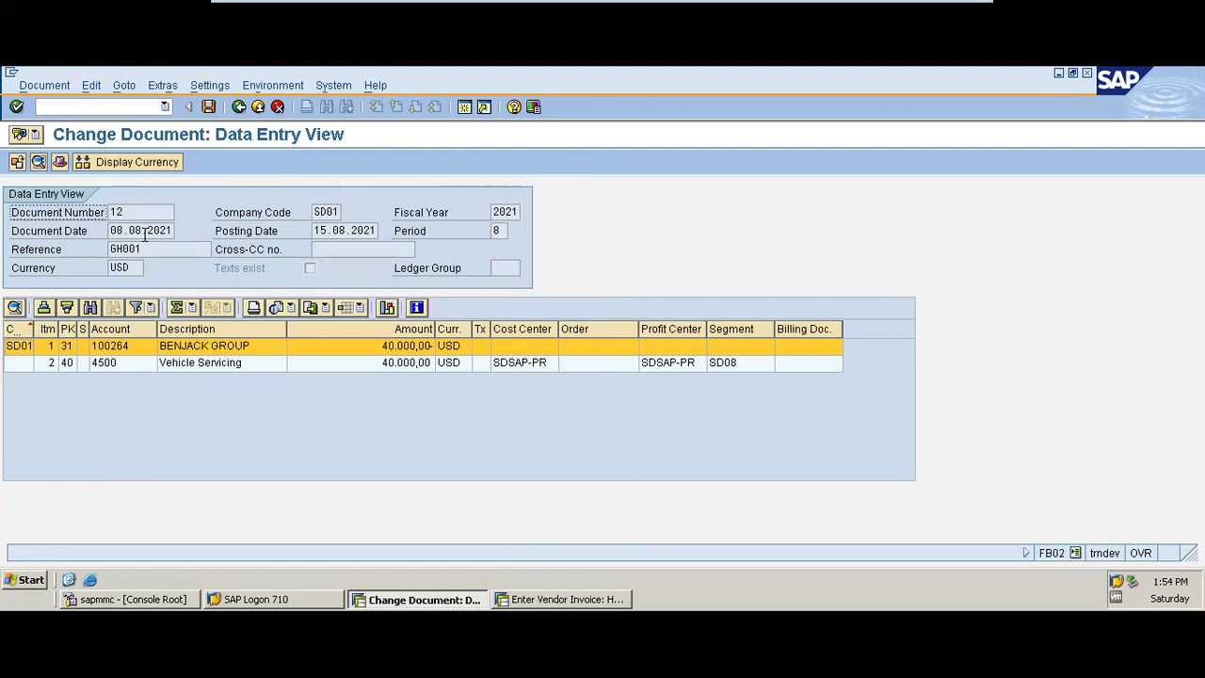
left_click(161, 164)
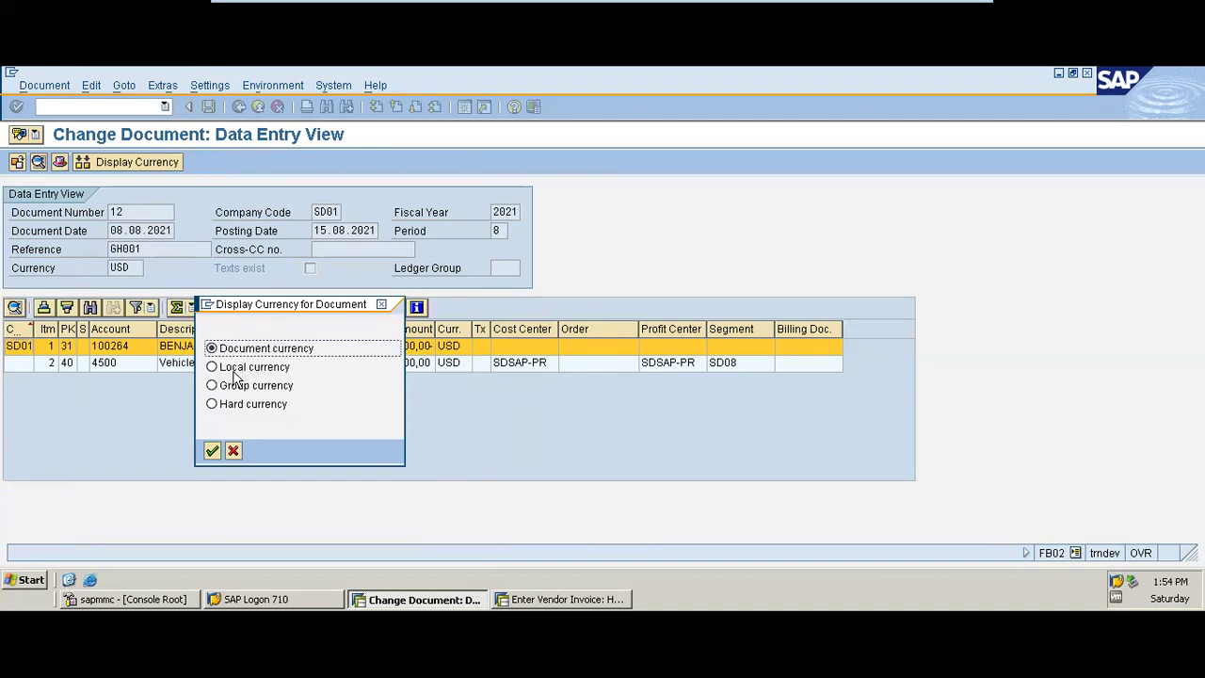
left_click(269, 410)
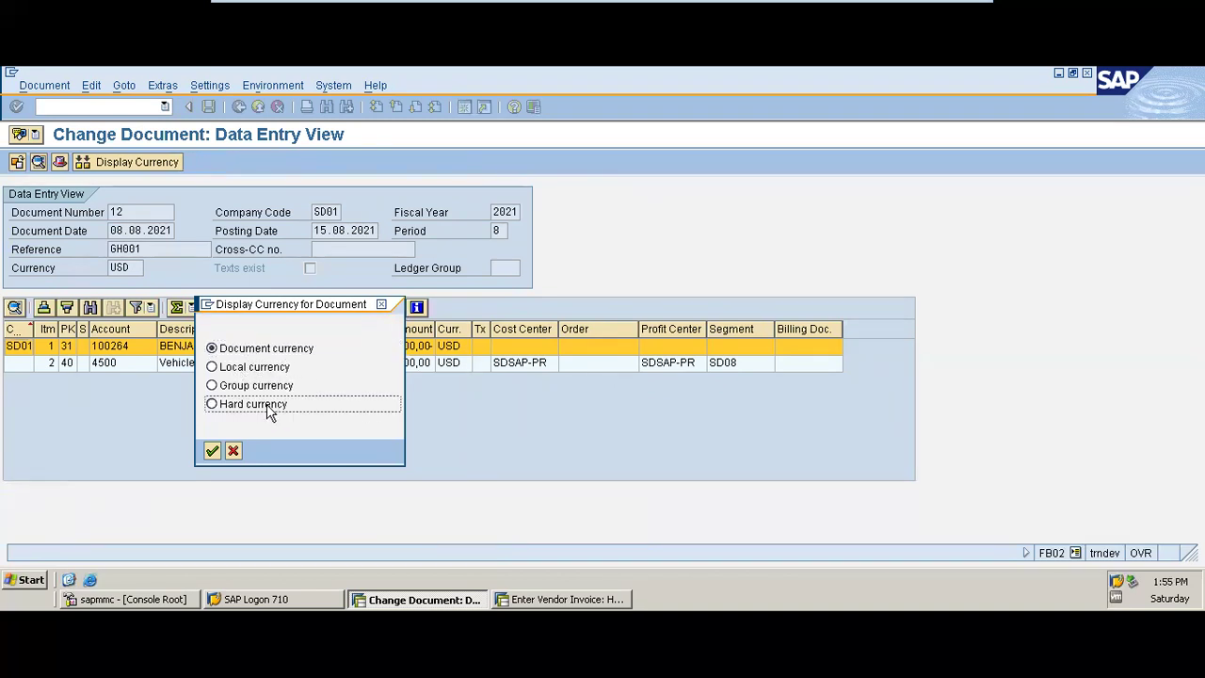
left_click(212, 451)
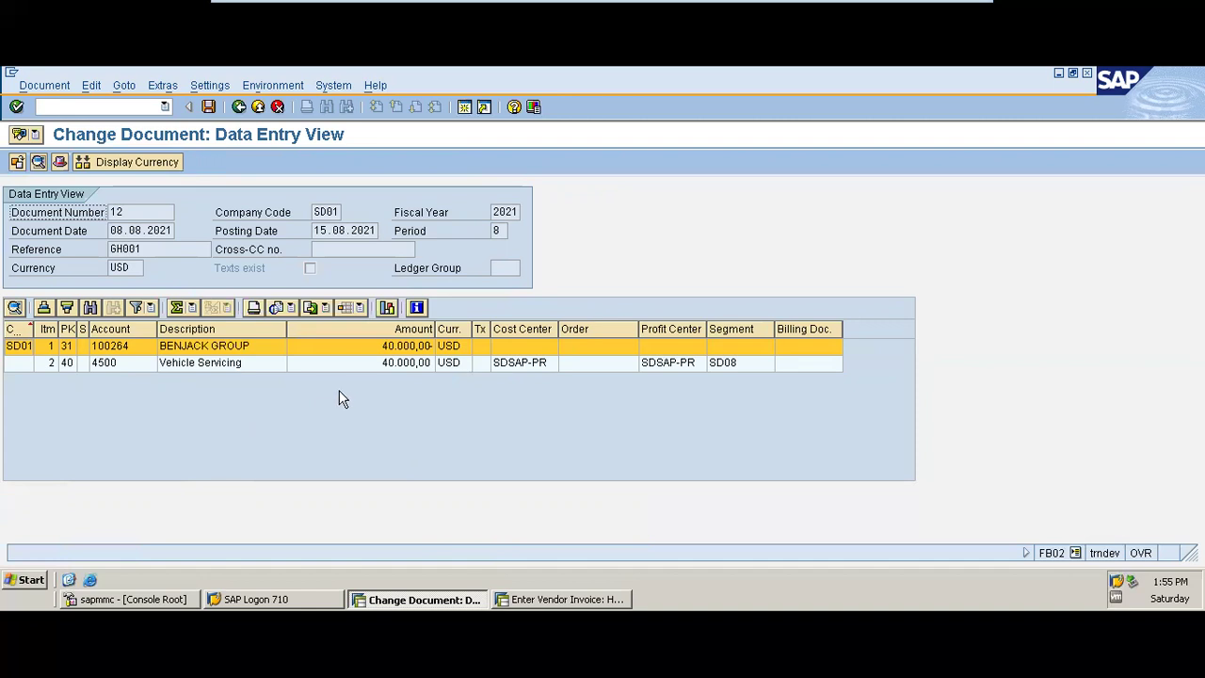
left_click(150, 167)
left_click(257, 386)
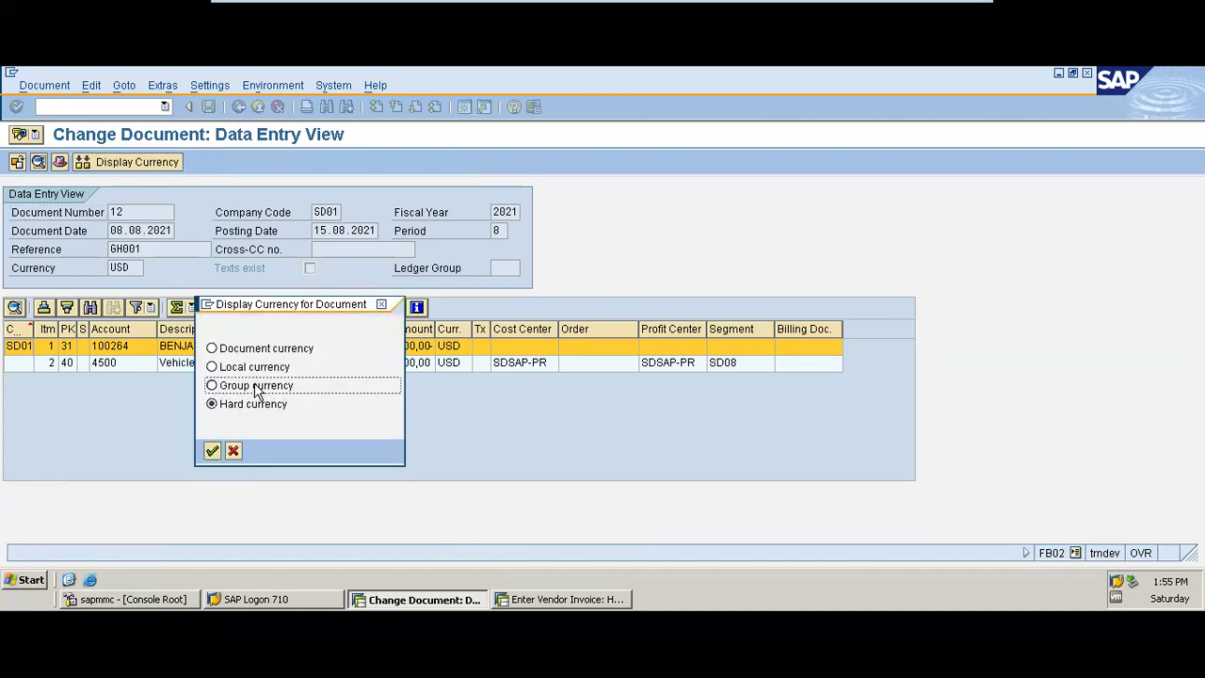
left_click(212, 451)
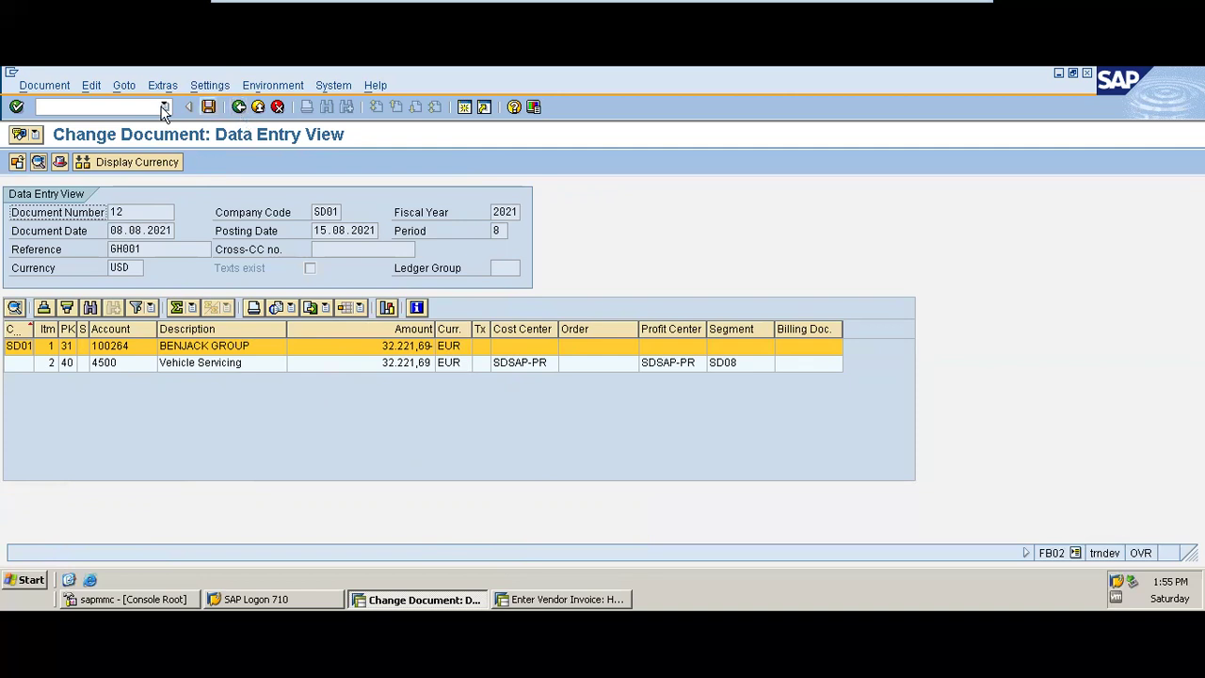
Step: Leave the document's change view and open the posted invoice in display mode from the vendor invoice entry screen
left_click(44, 84)
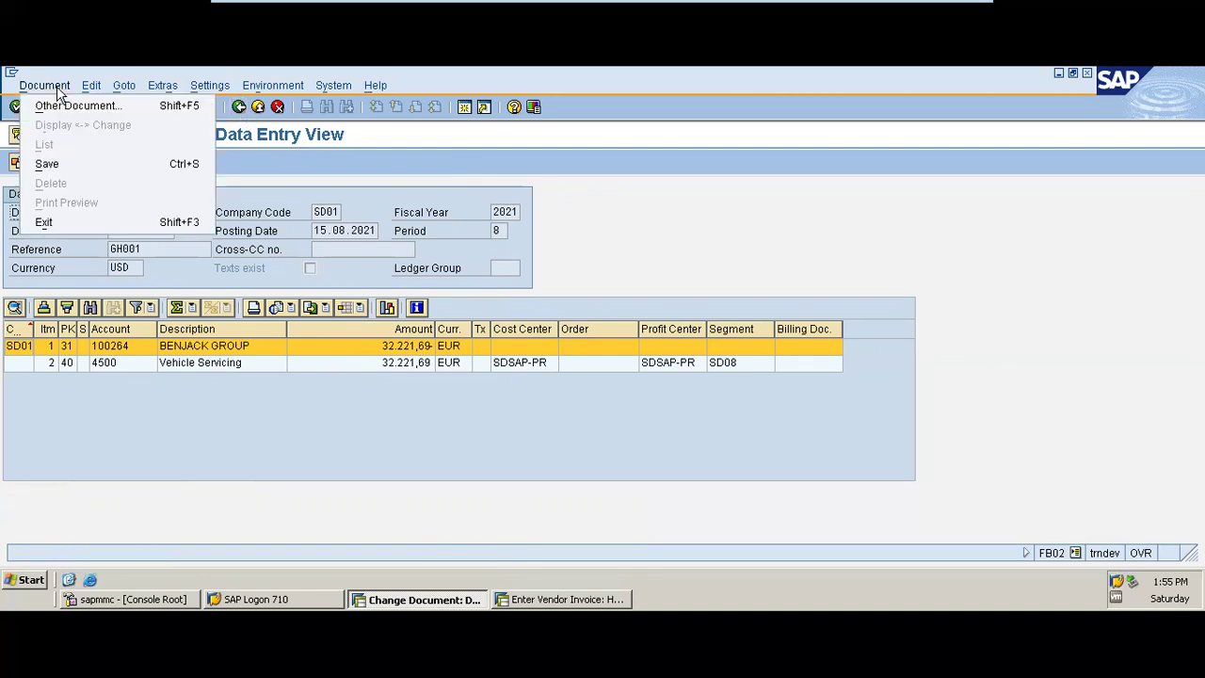
left_click(308, 168)
left_click(241, 108)
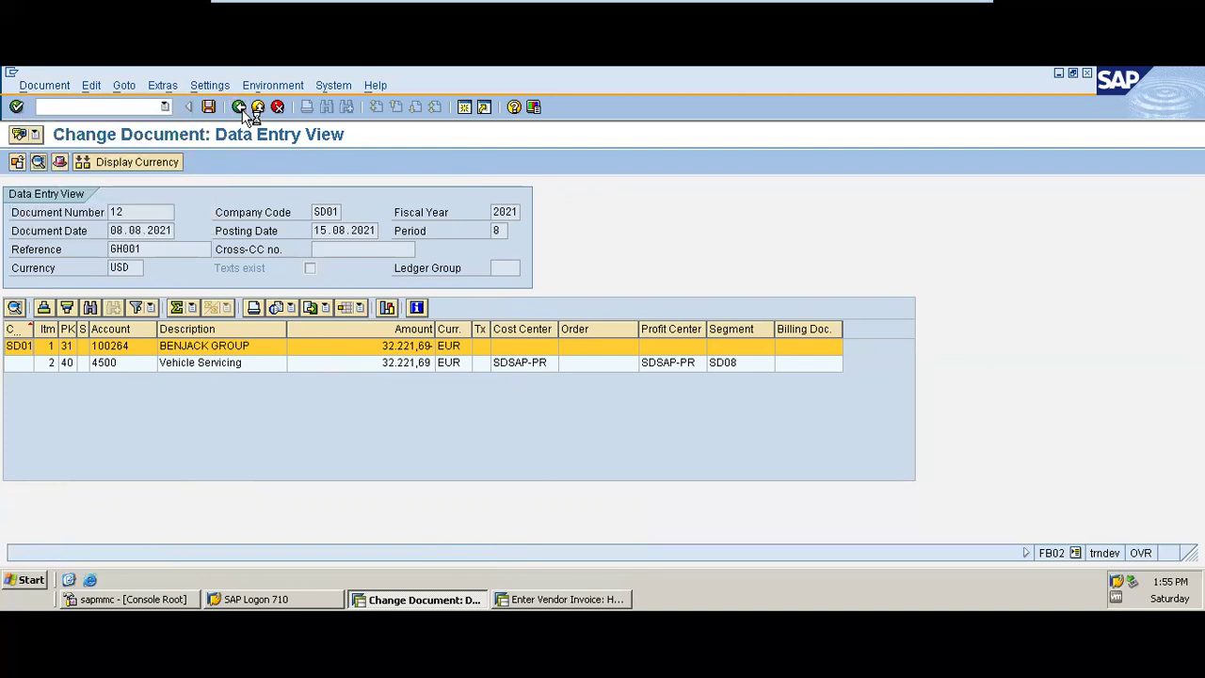
left_click(44, 85)
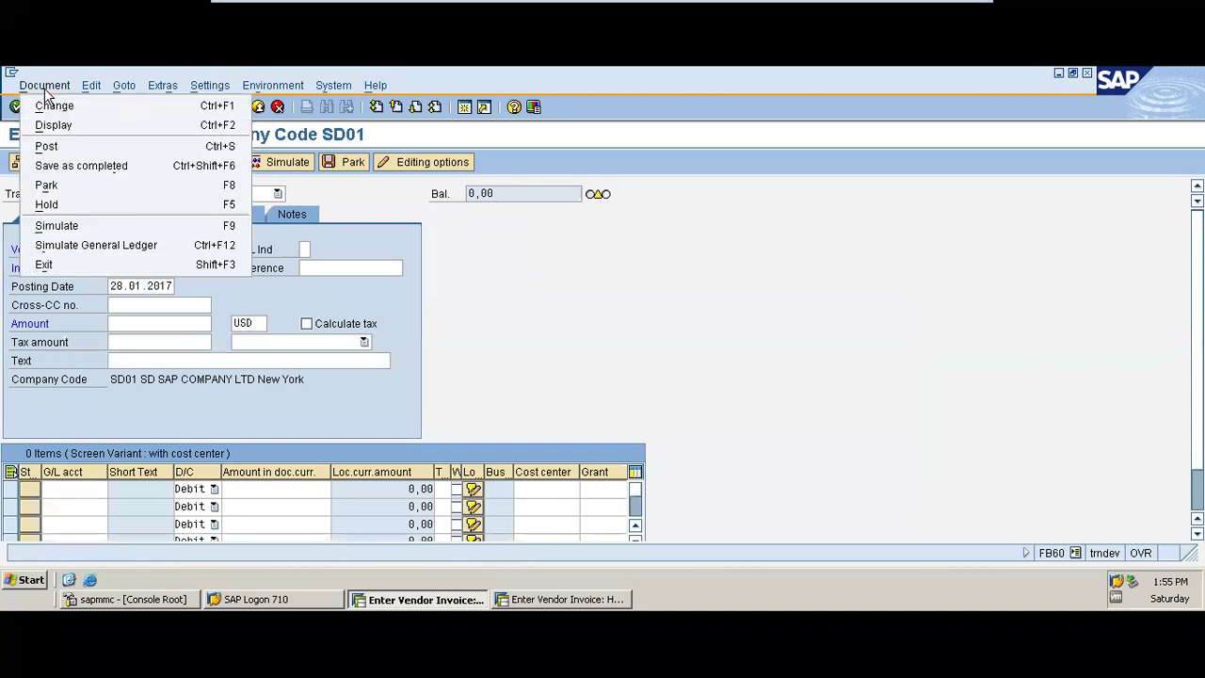
left_click(54, 128)
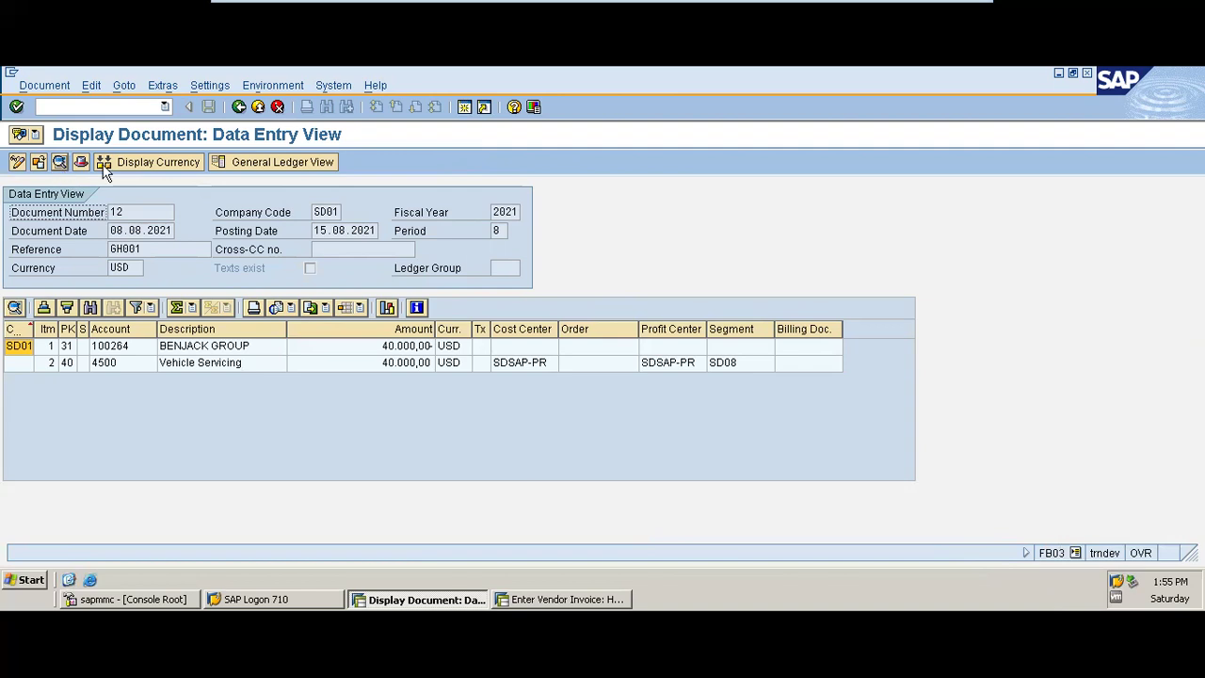
Step: Examine the document's general ledger view and its selectable ledgers, and return to vendor invoice entry
left_click(291, 166)
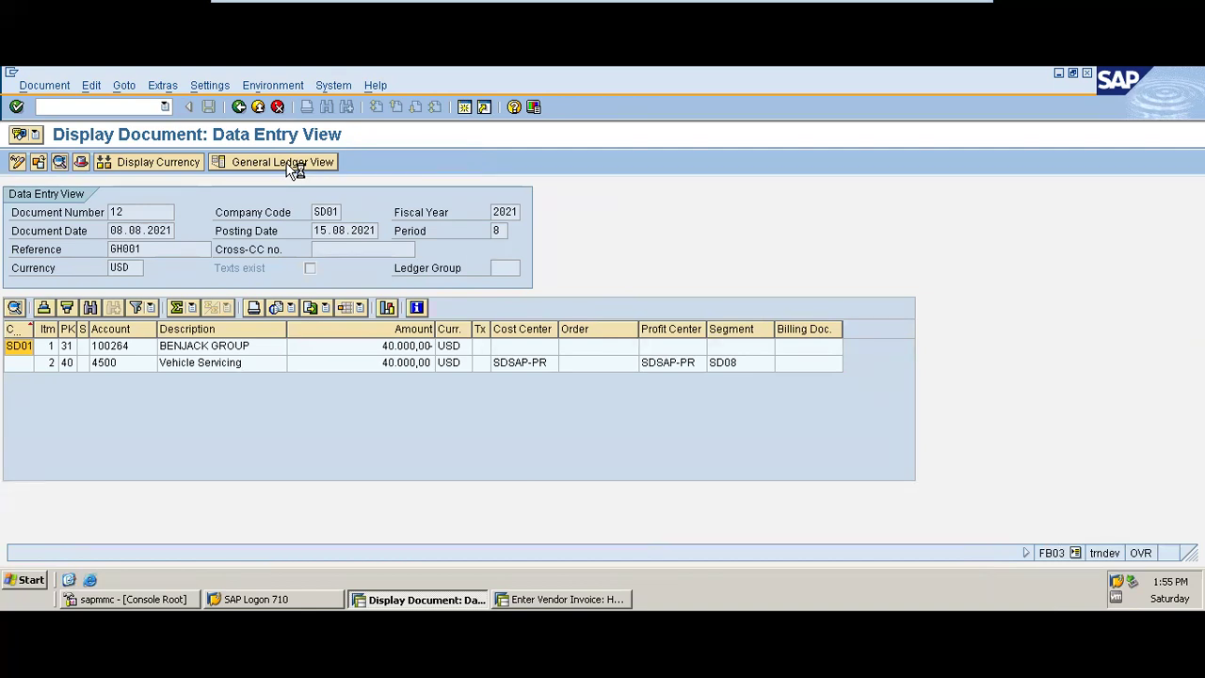
left_click(289, 166)
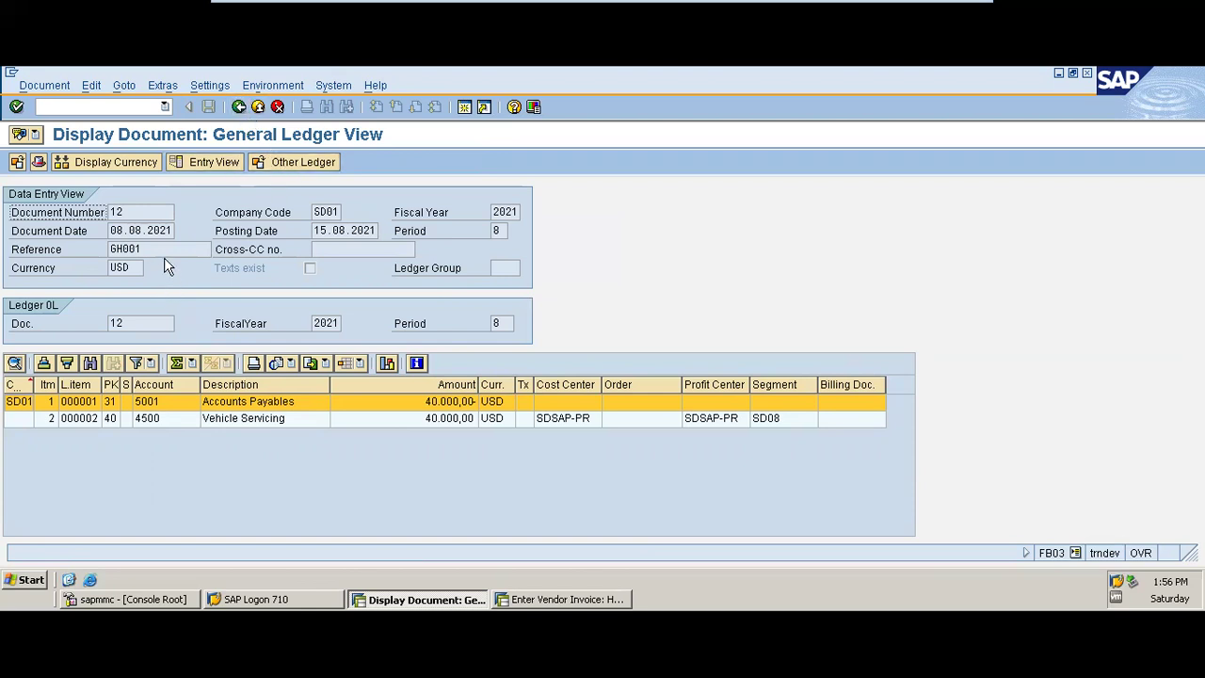
left_click(268, 165)
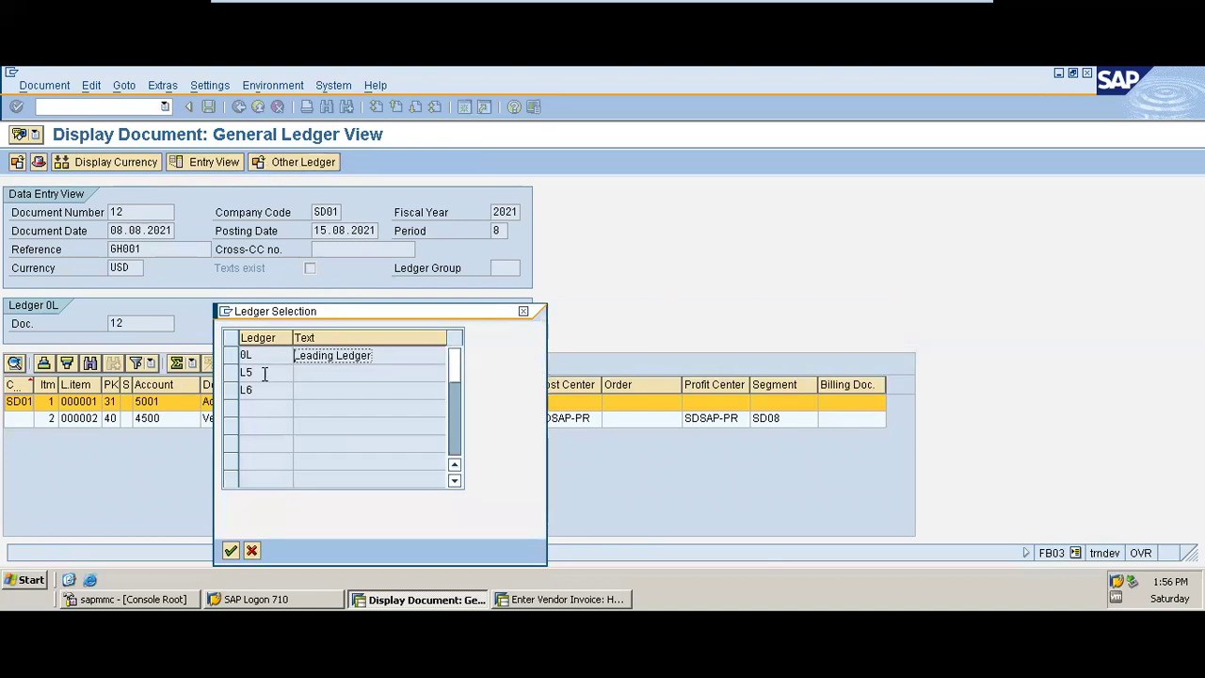
left_click(522, 313)
left_click(240, 107)
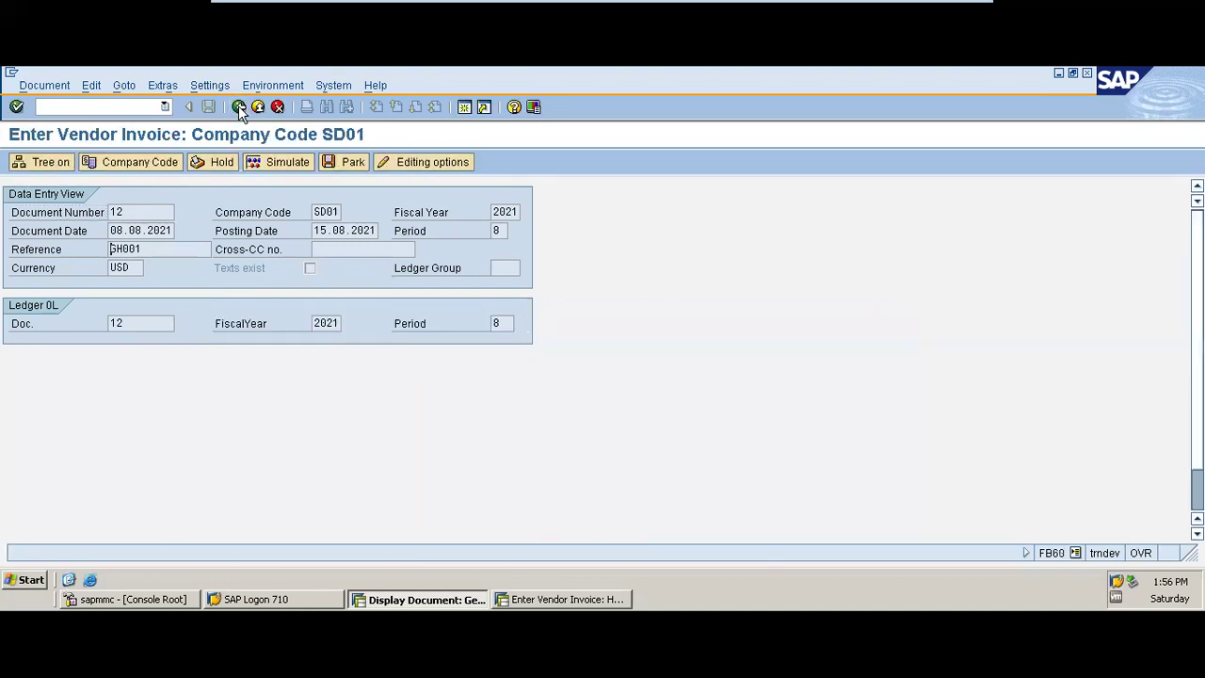
Step: Reopen the posted invoice for display, examine the object services for creating and listing attachments, and return to vendor invoice entry
left_click(44, 84)
left_click(53, 125)
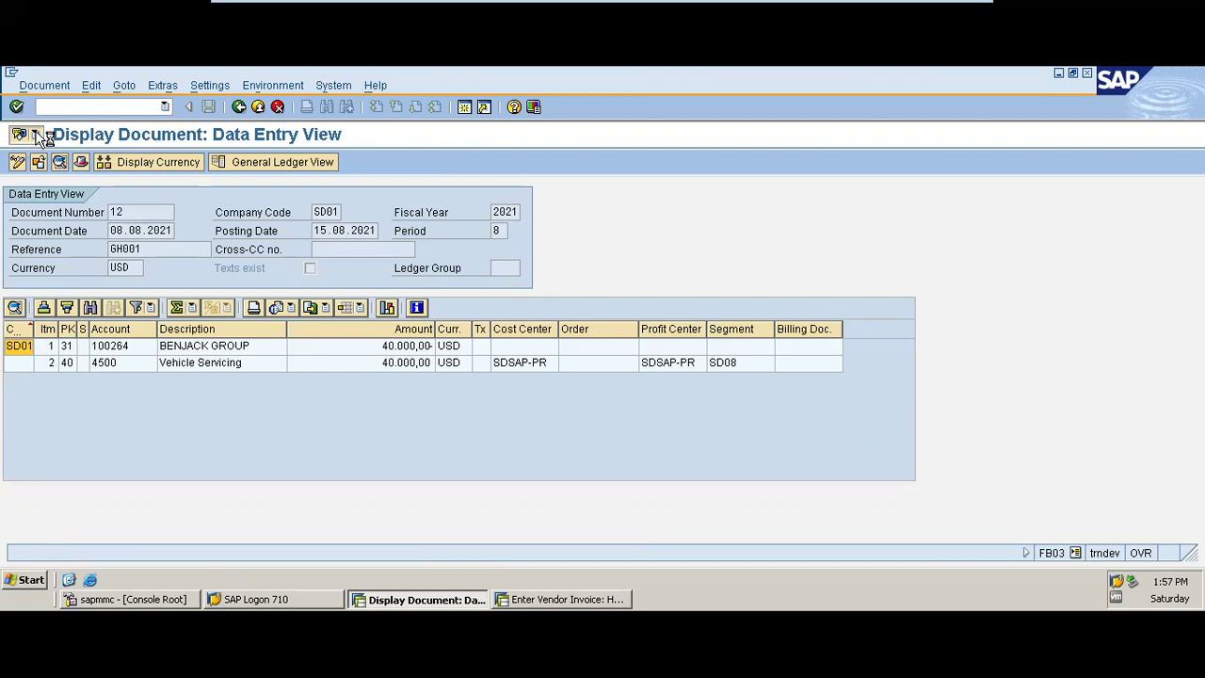
left_click(36, 136)
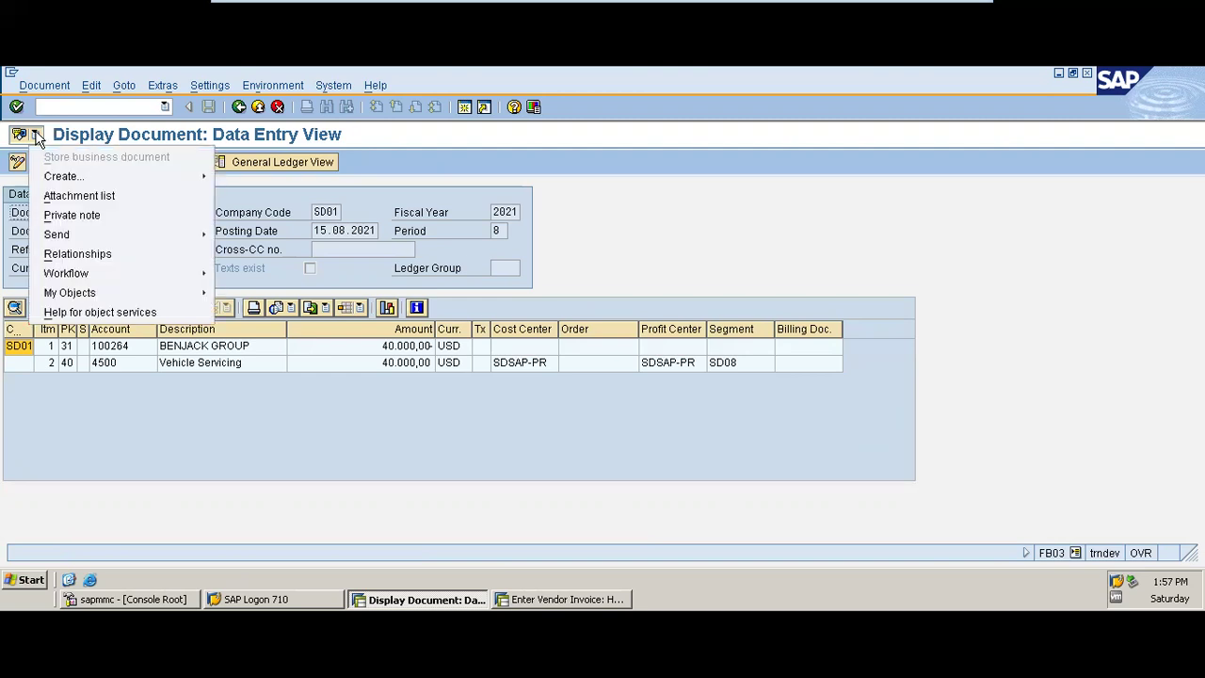
mouse_move(64, 180)
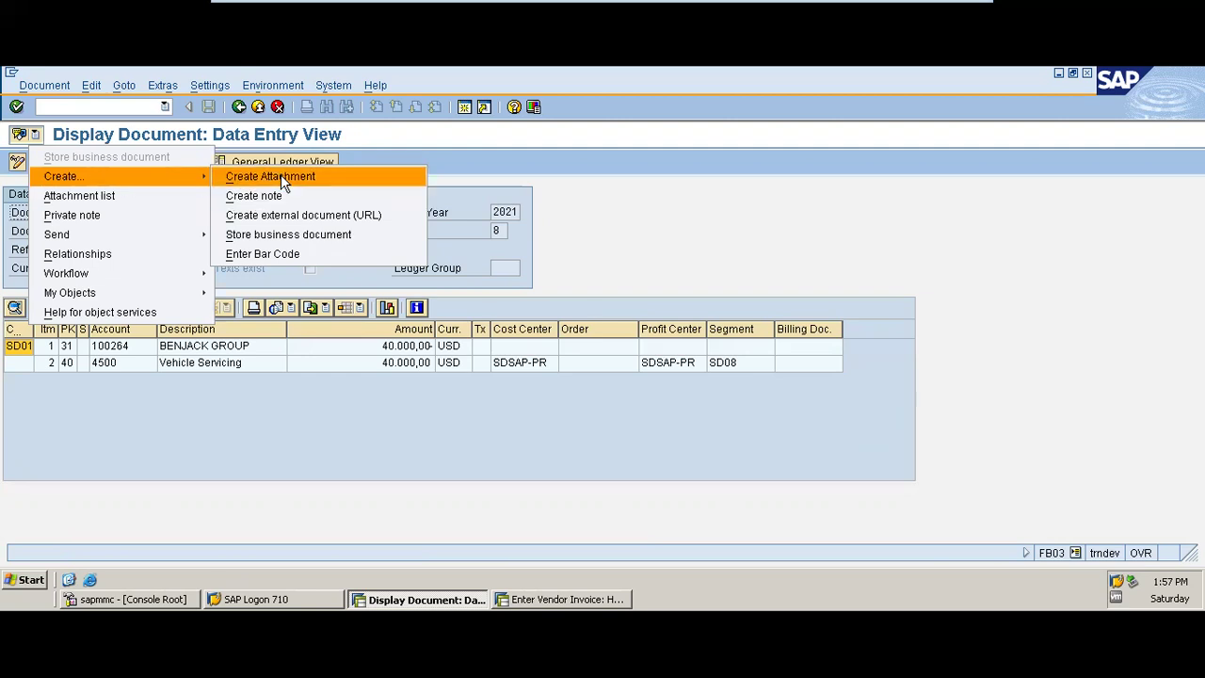
mouse_move(111, 273)
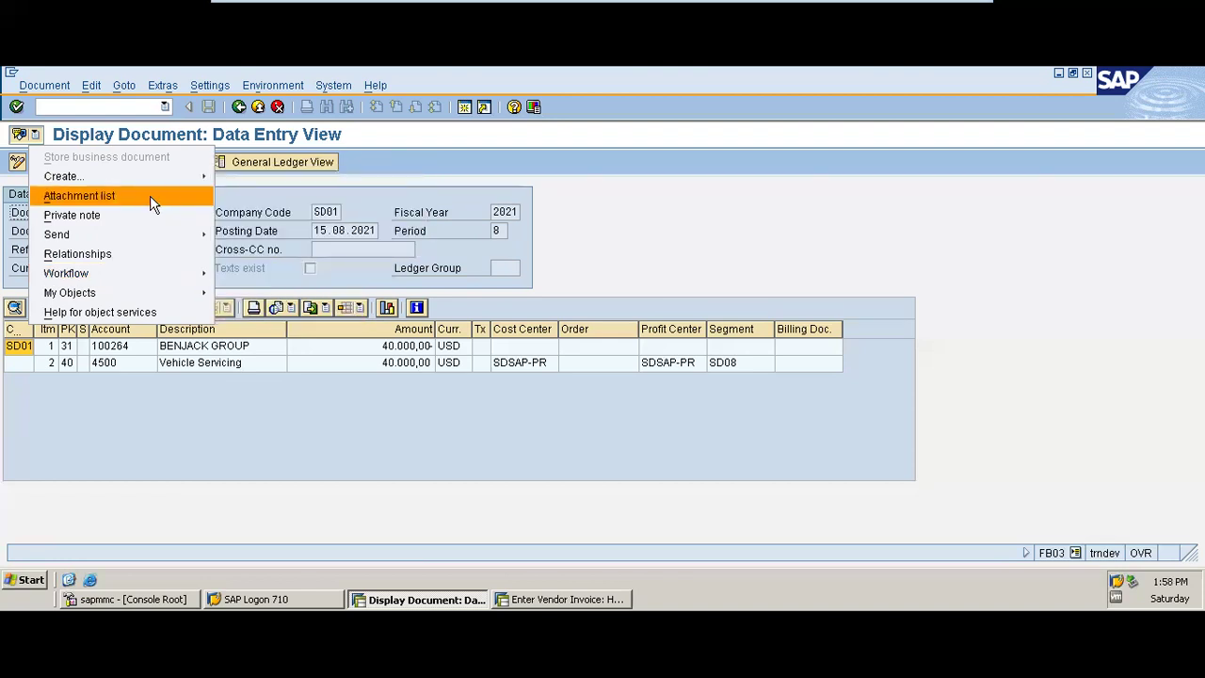
left_click(248, 198)
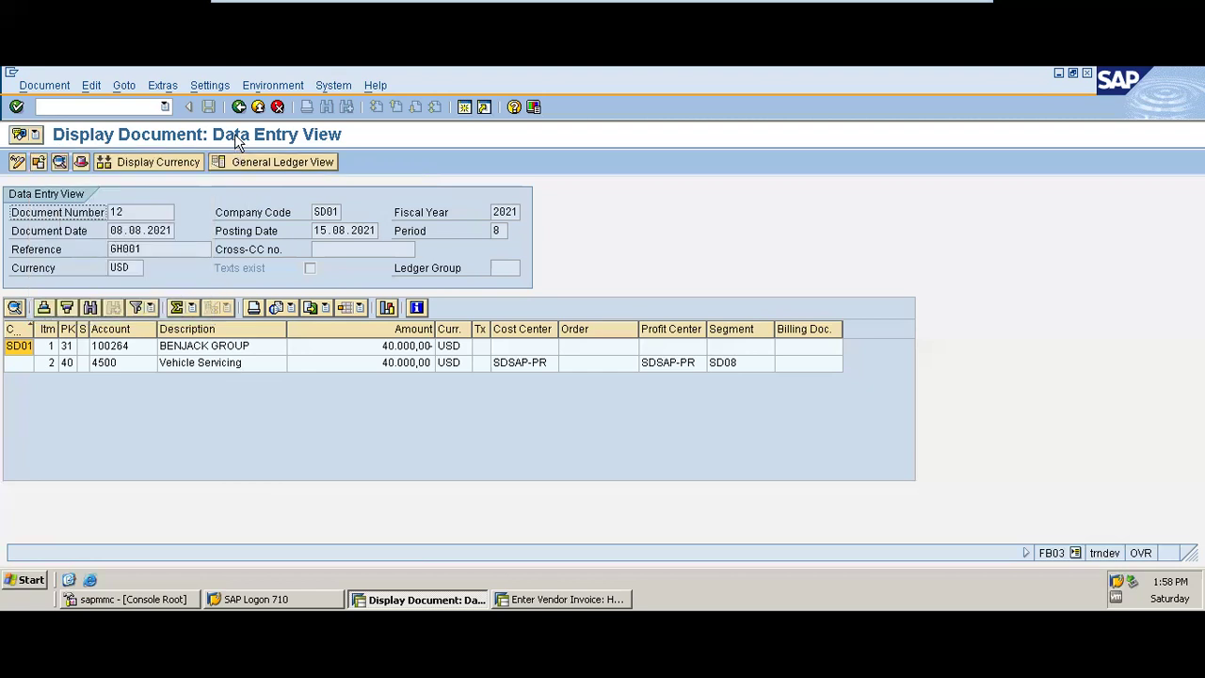
left_click(239, 106)
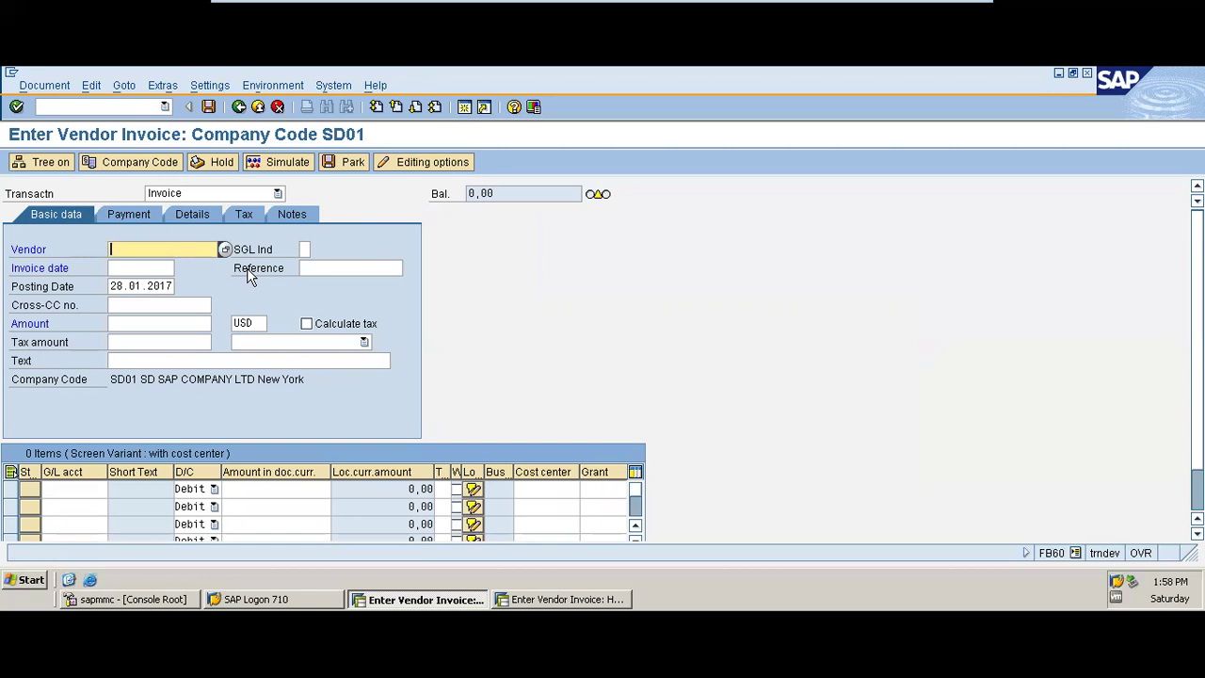
Step: Switch to the PowerPoint presentation and review the FB60 slides on Step 2, Step 3 and the vendor invoice document structure
mouse_move(956, 19)
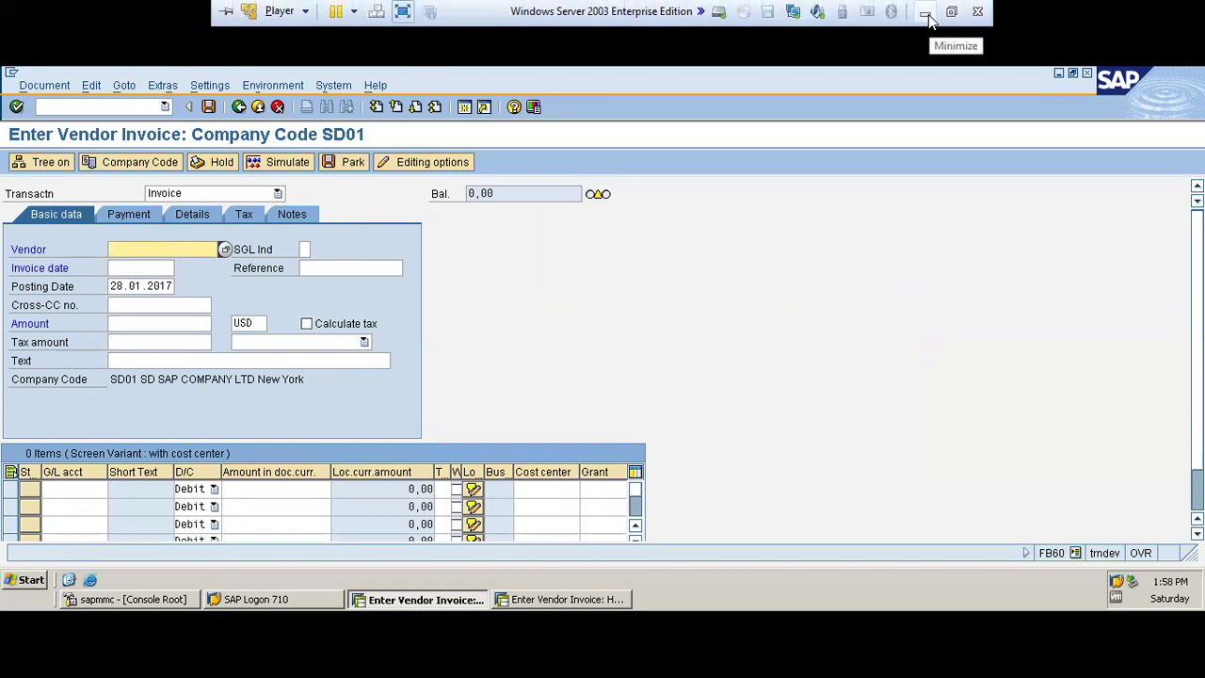
left_click(927, 17)
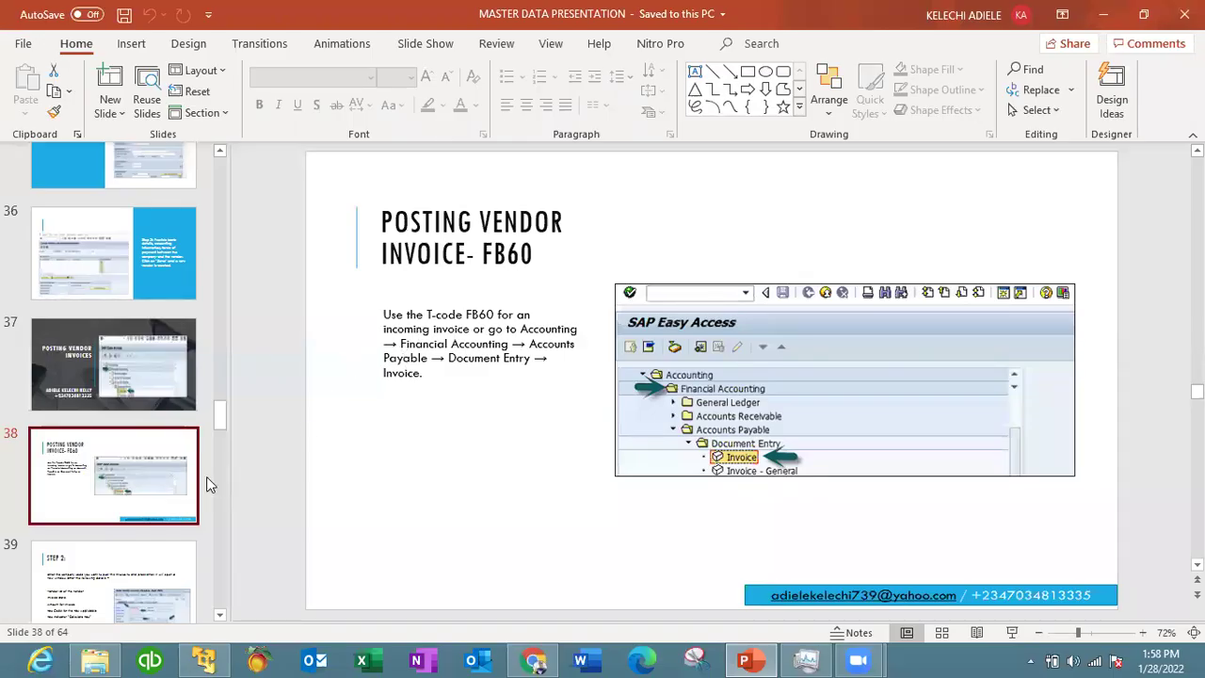
left_click(107, 593)
scroll(106, 593, "down", 1)
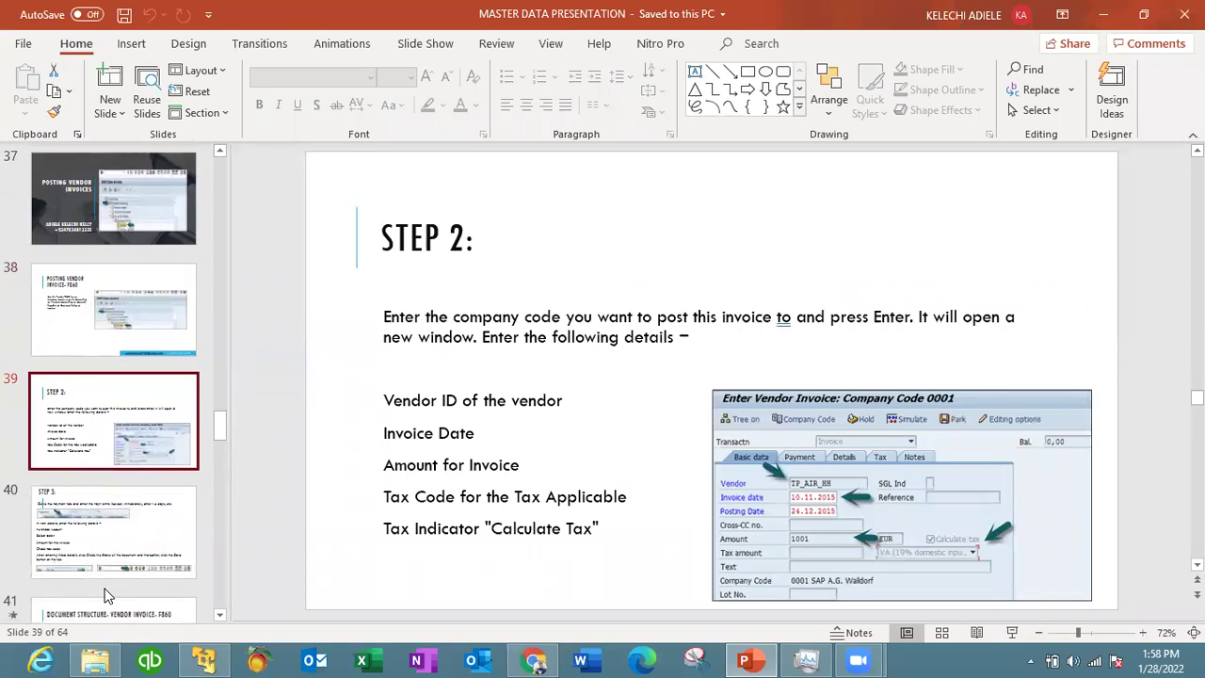
key("Down")
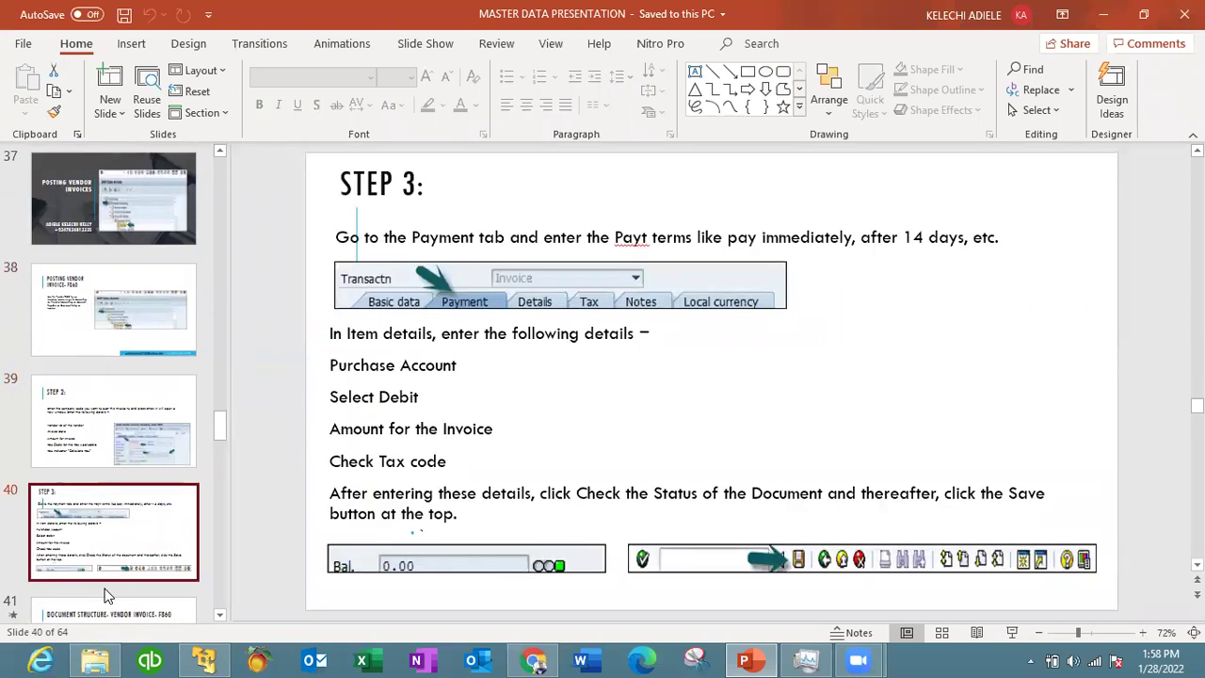
key("Down")
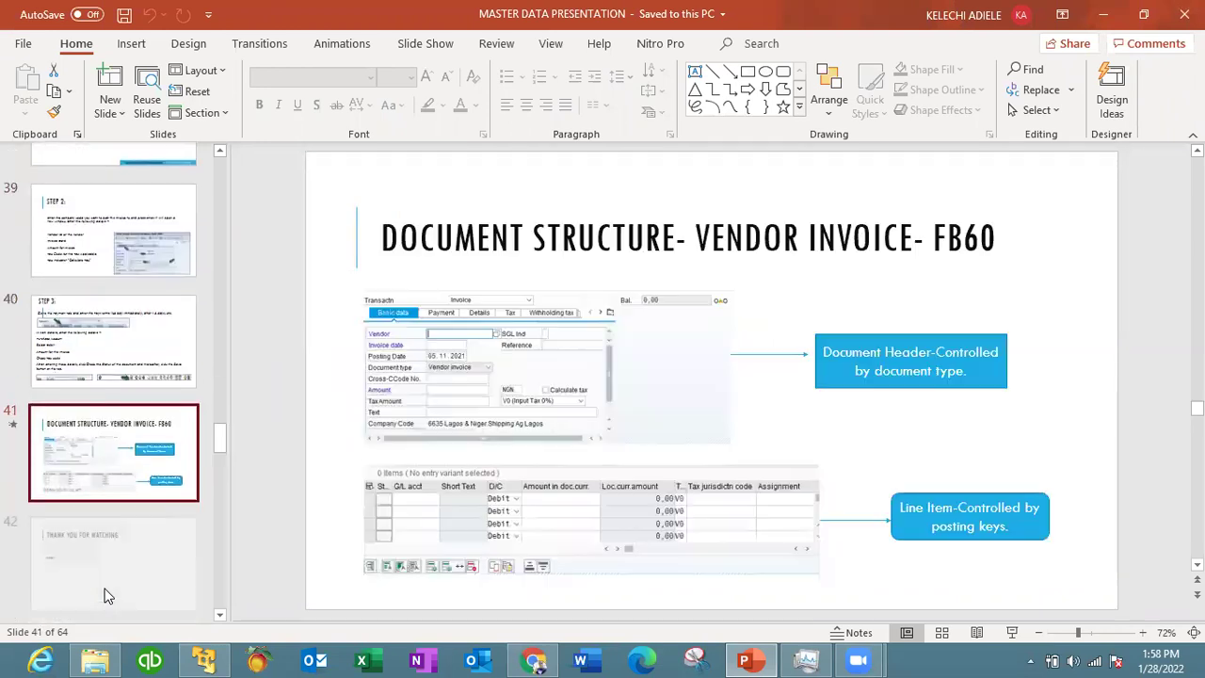
key("Up")
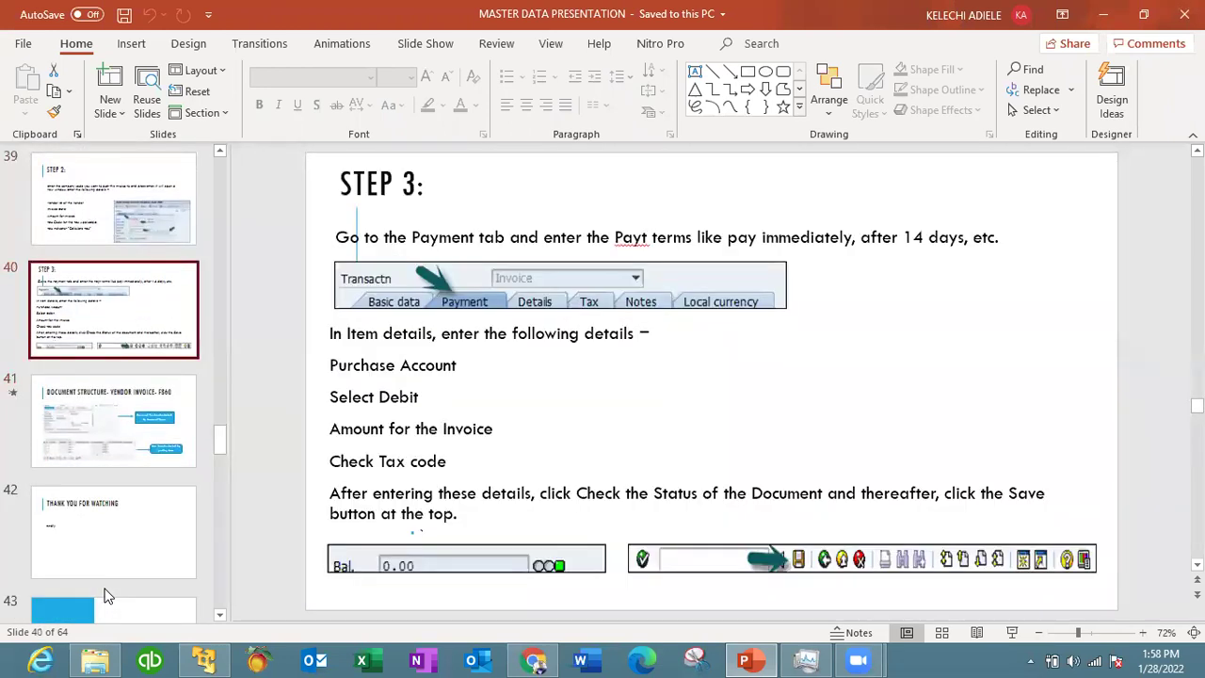